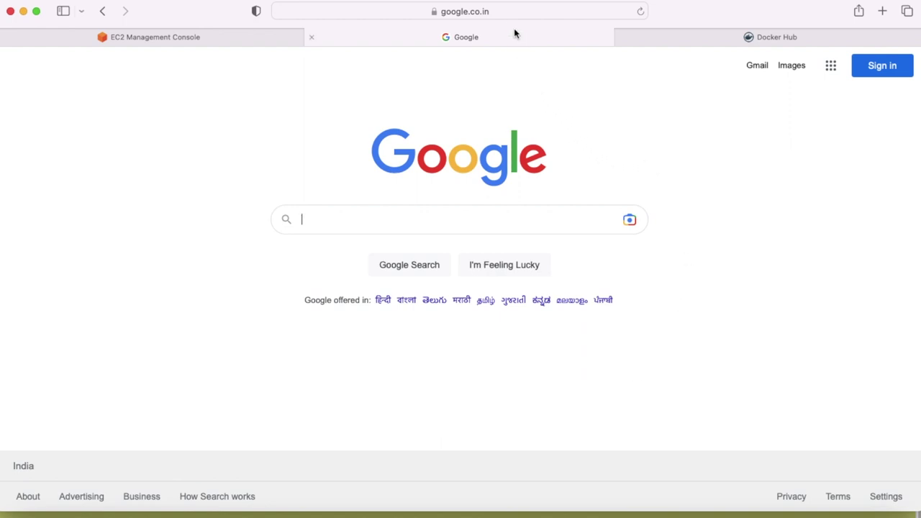
Step: Load chat.openai.com in Safari's address bar
click(515, 7)
text(cha)
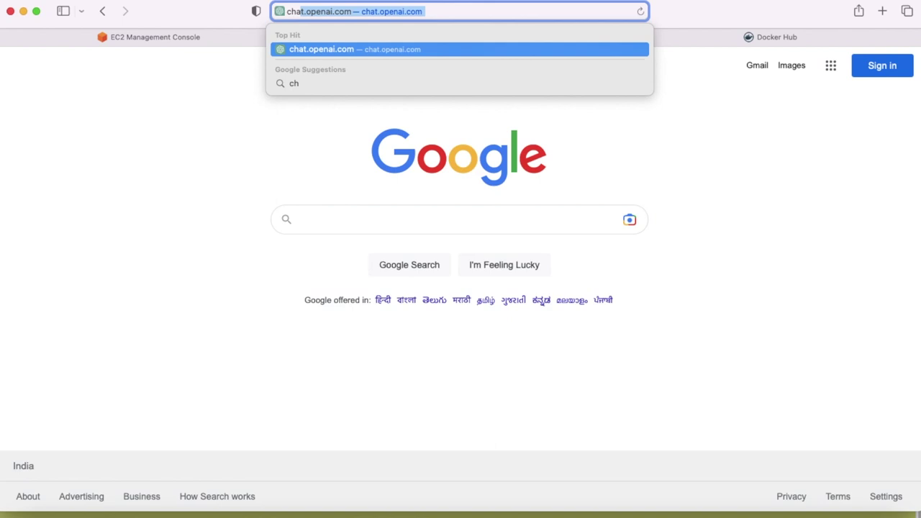
text(t)
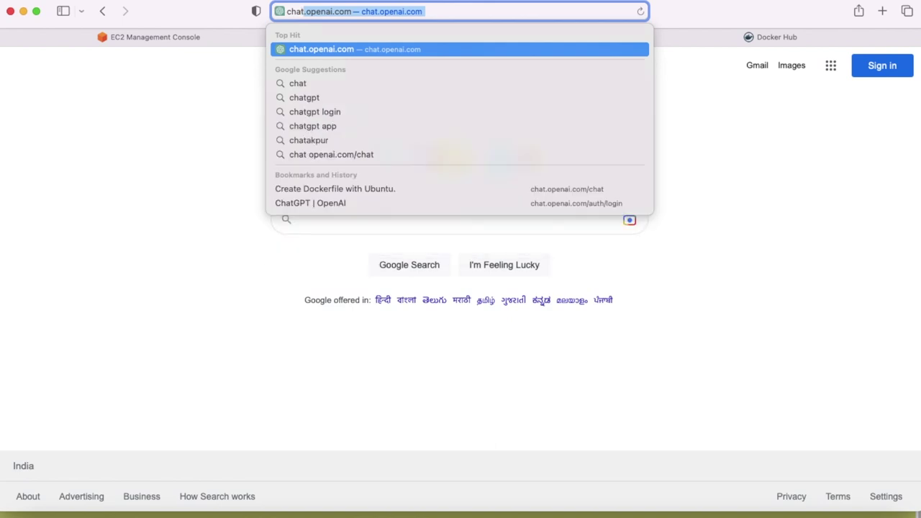
key(Return)
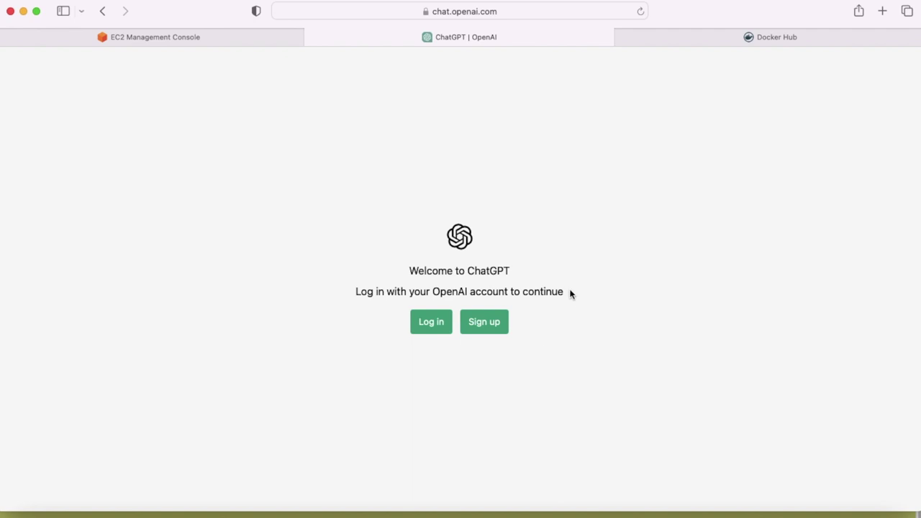
Step: Log in with the OpenAI account email and password, declining Safari's offer to save the password
click(431, 323)
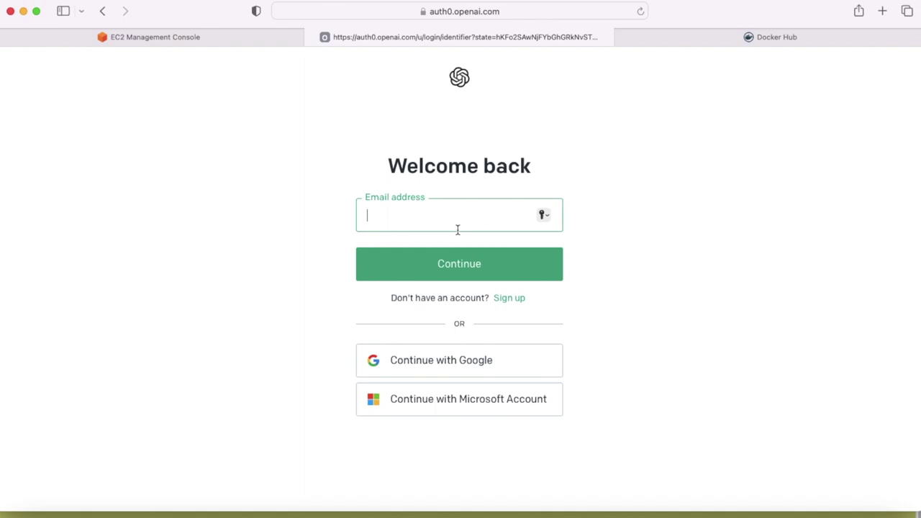
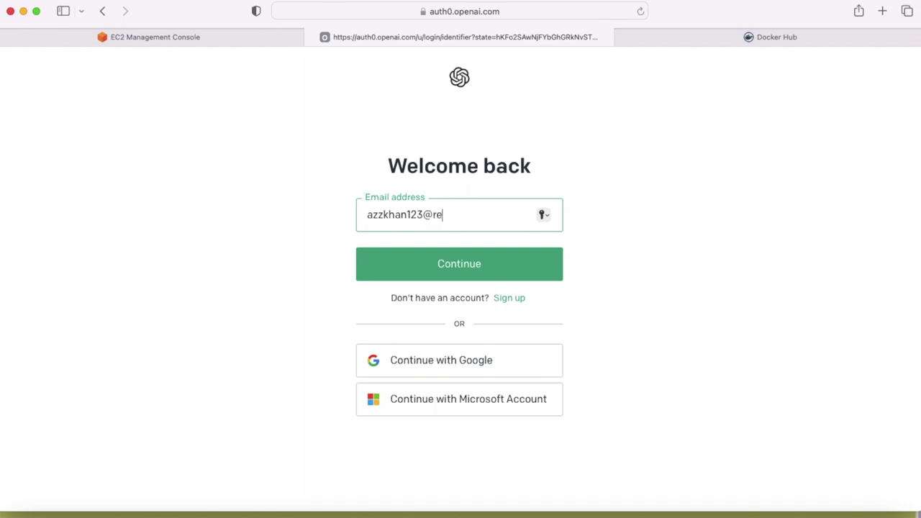
click(416, 278)
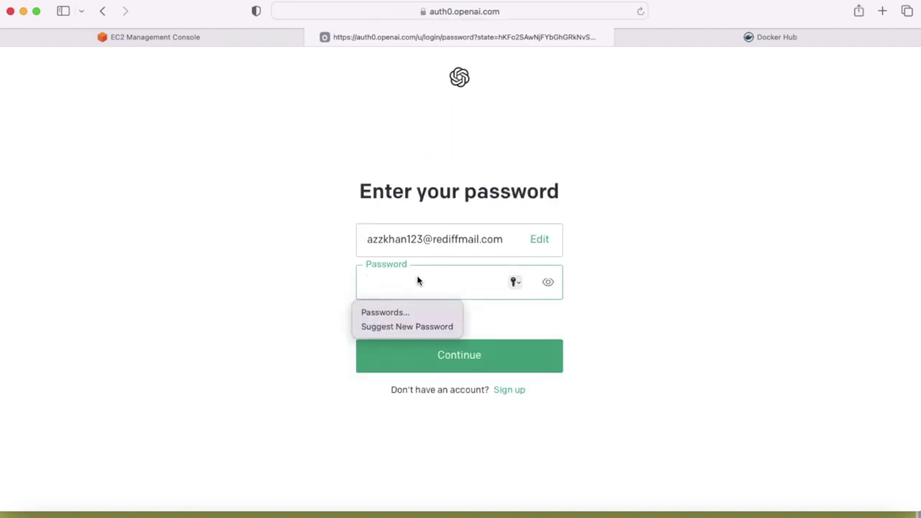
text(•••••••)
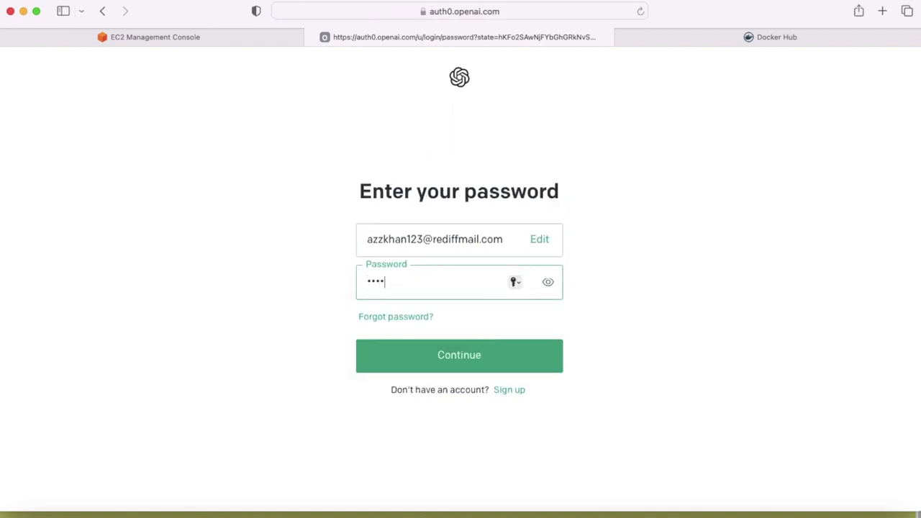
text(••)
key(Return)
click(433, 337)
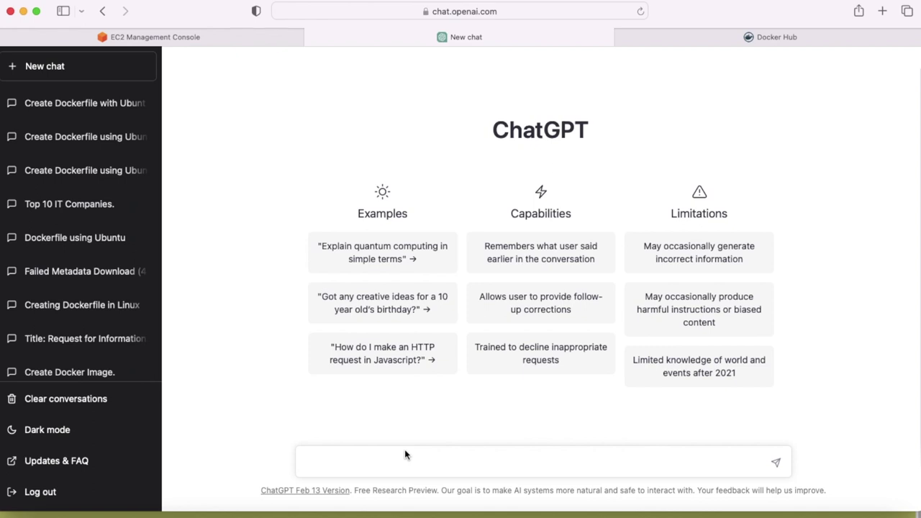
Step: Ask ChatGPT 'how to generate Dockerfile using base image ubuntu'
text(how to generate)
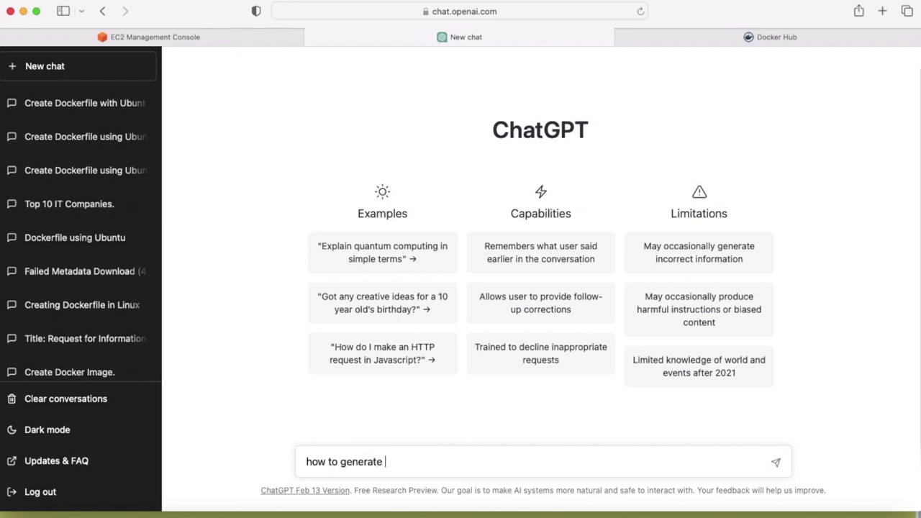
text( Dockerfile using )
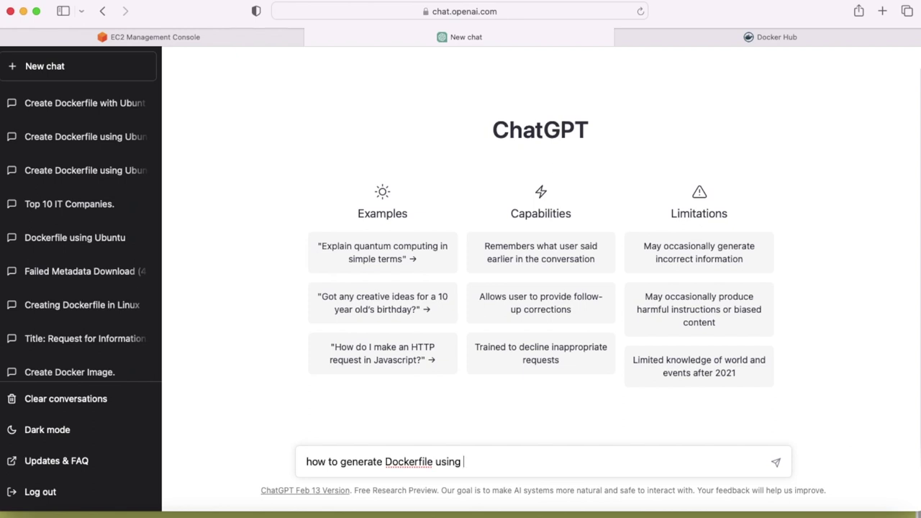
text(base image ubuntu)
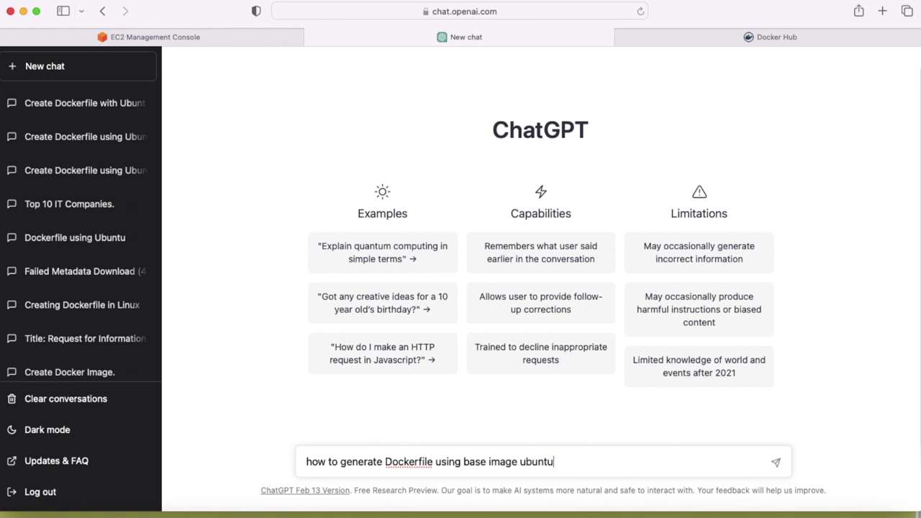
key(Return)
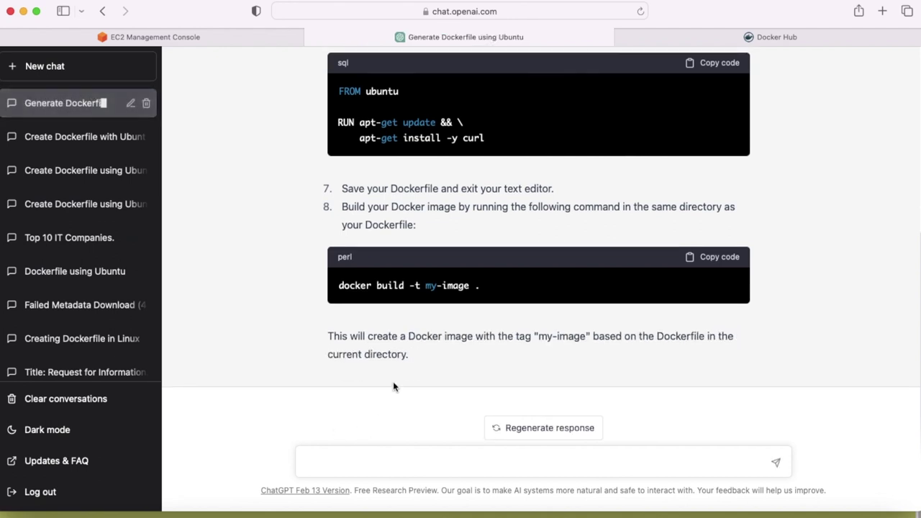
scroll(394, 382, up, 2)
scroll(397, 394, up, 4)
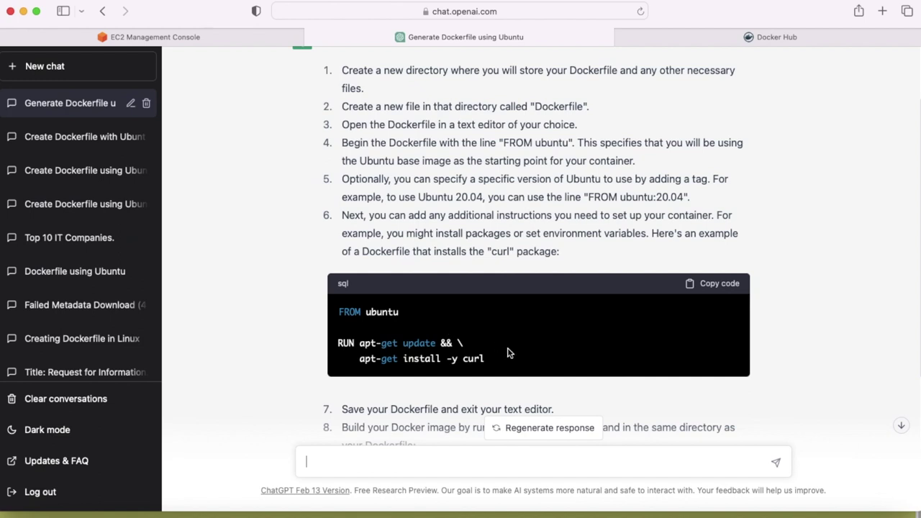
scroll(507, 353, down, 3)
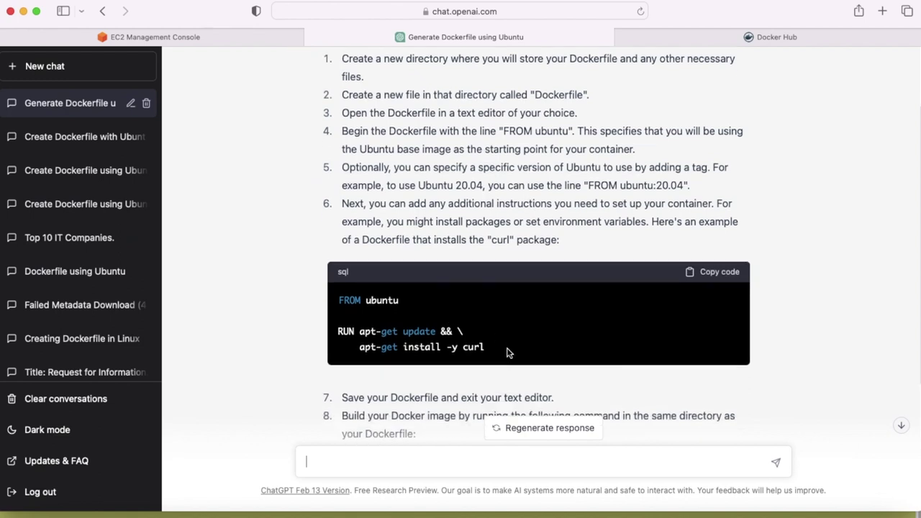
scroll(506, 347, down, 3)
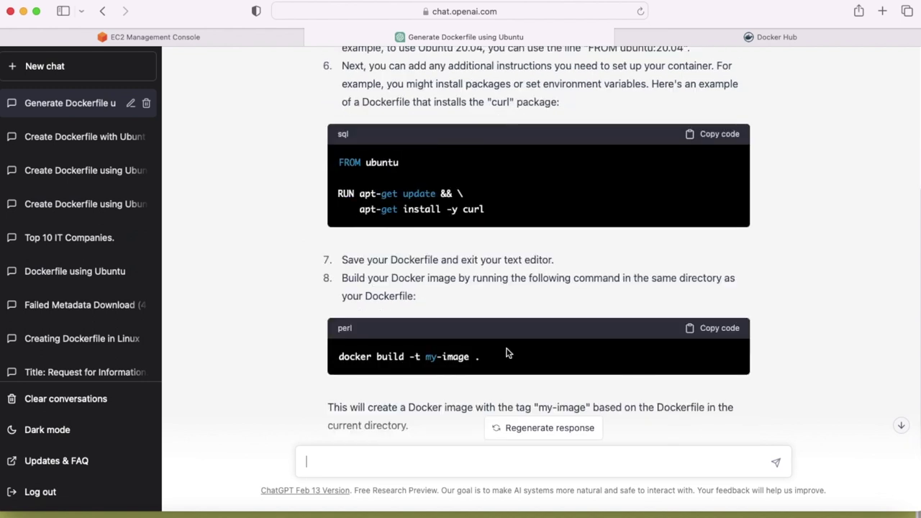
scroll(507, 353, down, 2)
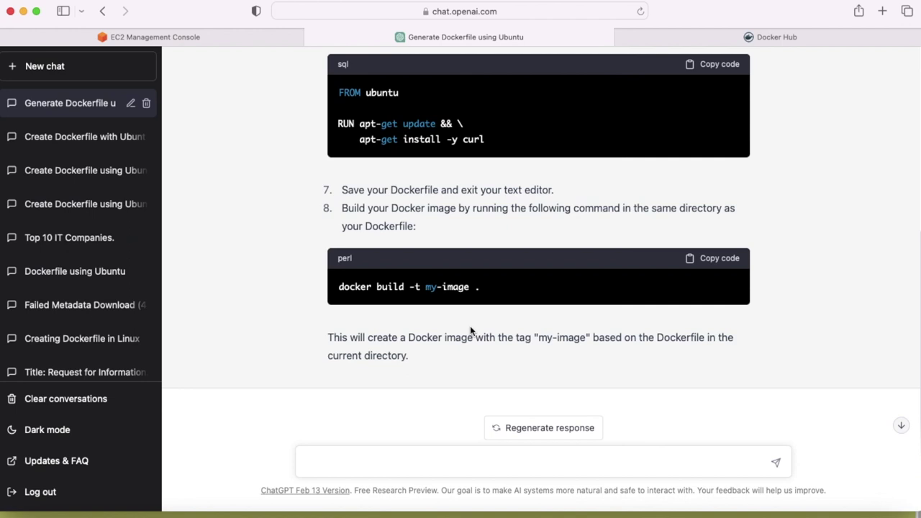
scroll(469, 325, up, 1)
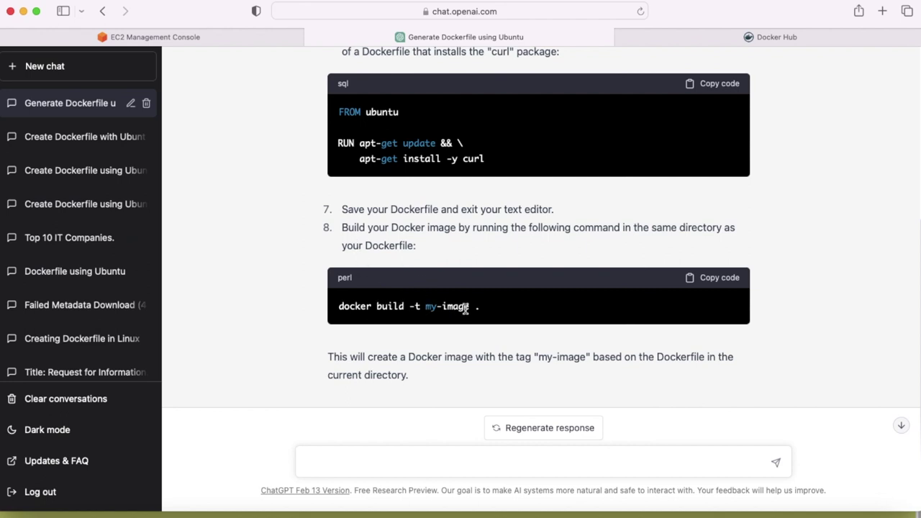
scroll(487, 339, up, 1)
scroll(493, 343, down, 2)
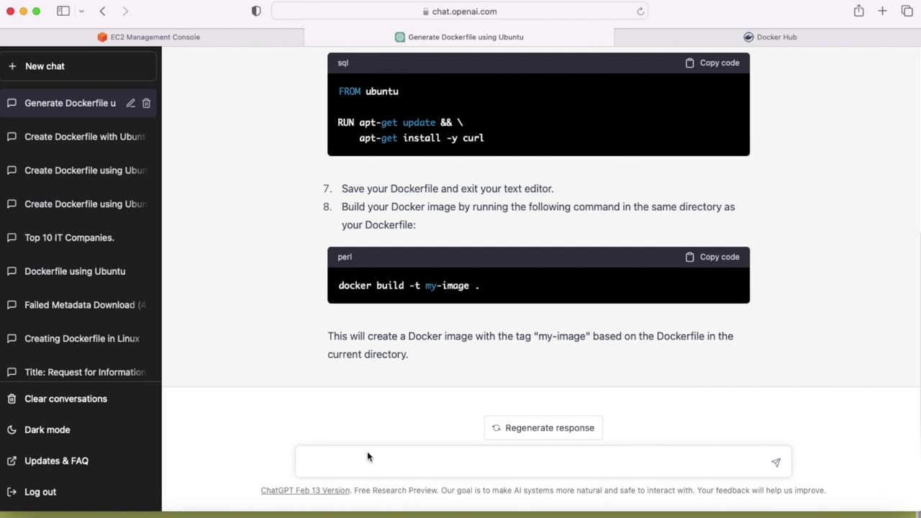
Step: Switch to Terminal and run apt-get update -y on the Ubuntu server
key(super+Tab)
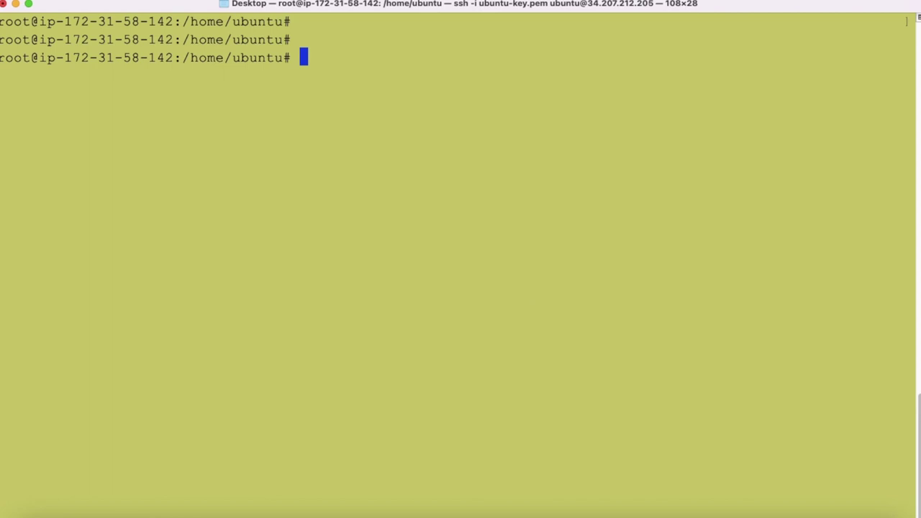
text(apt-get)
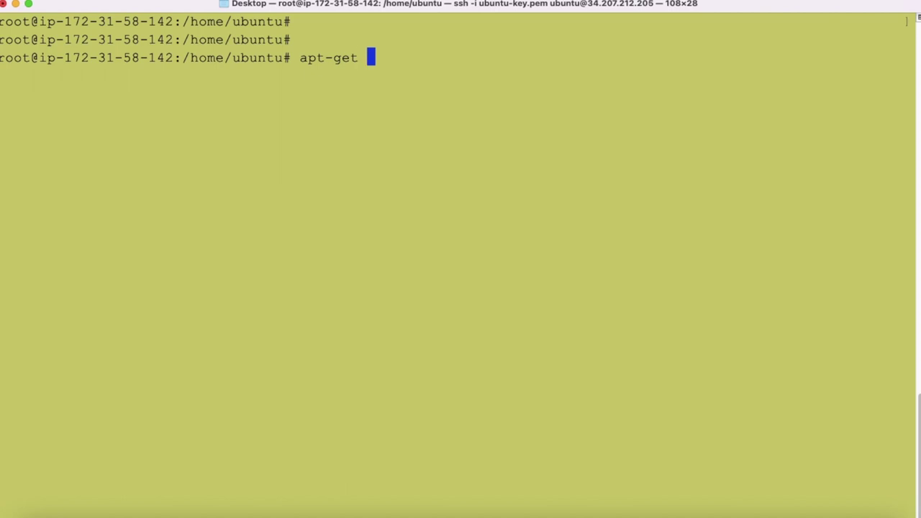
text( update)
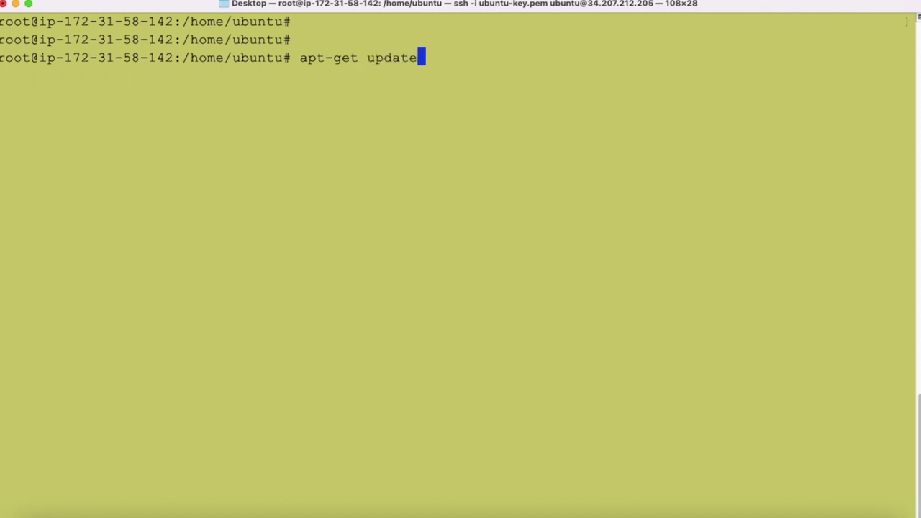
text( -y)
key(Return)
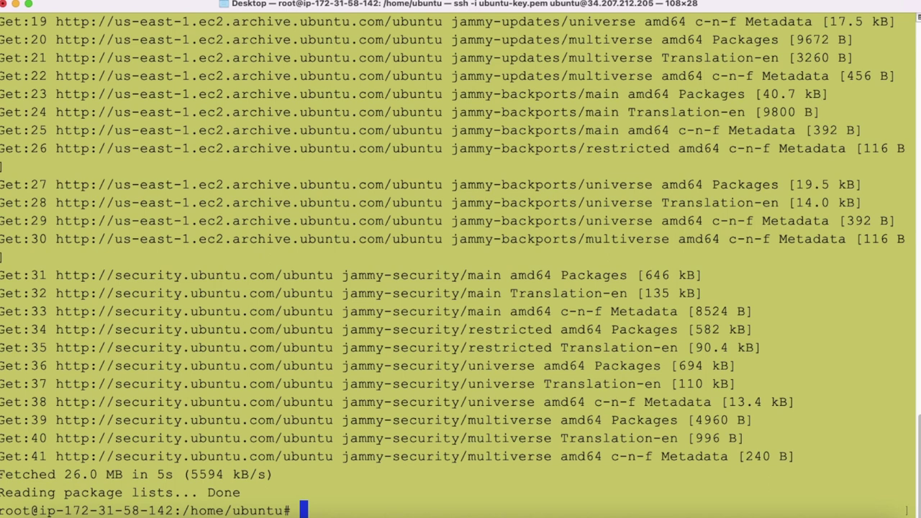
Step: Install the docker package with apt-get install docker -y
key(Return)
key(Return)
key(Return)
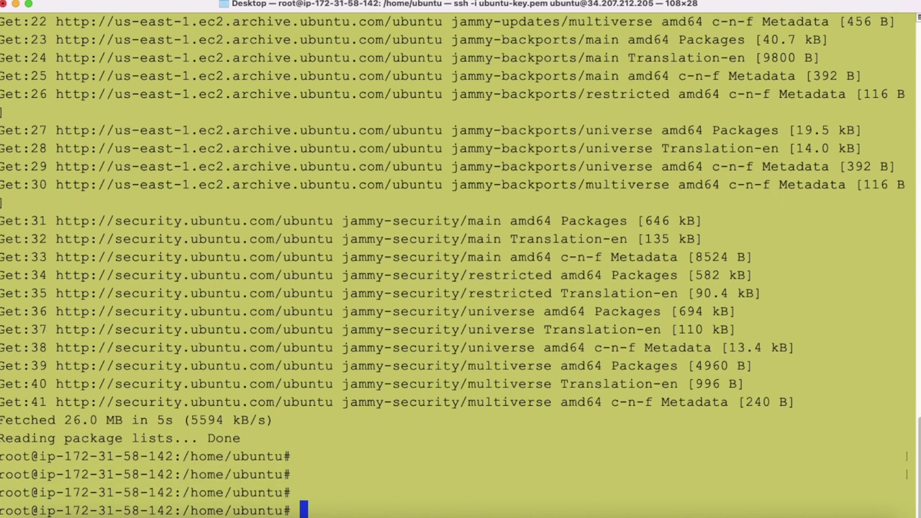
text(apt-get)
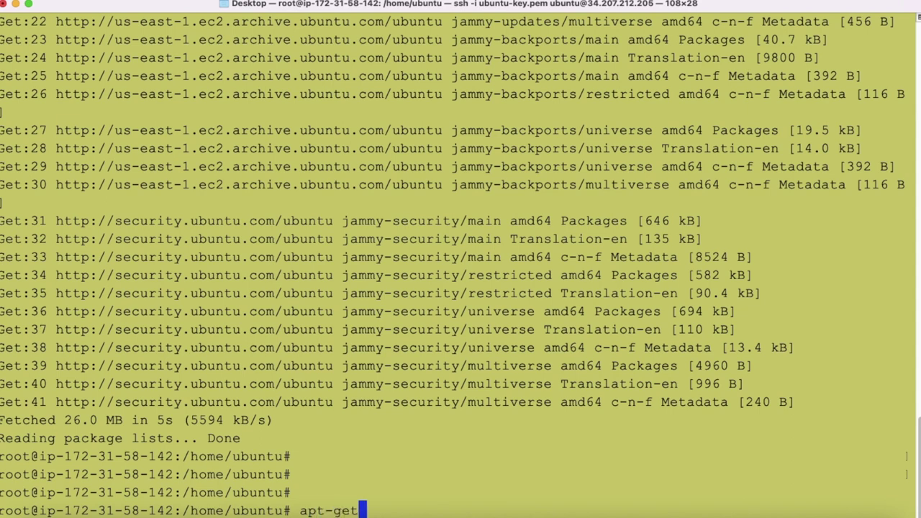
text( instal)
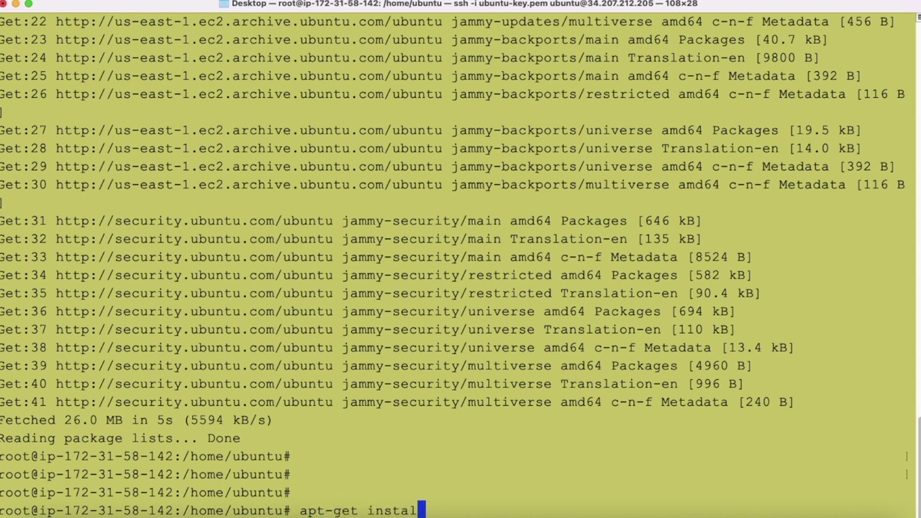
text(l docker)
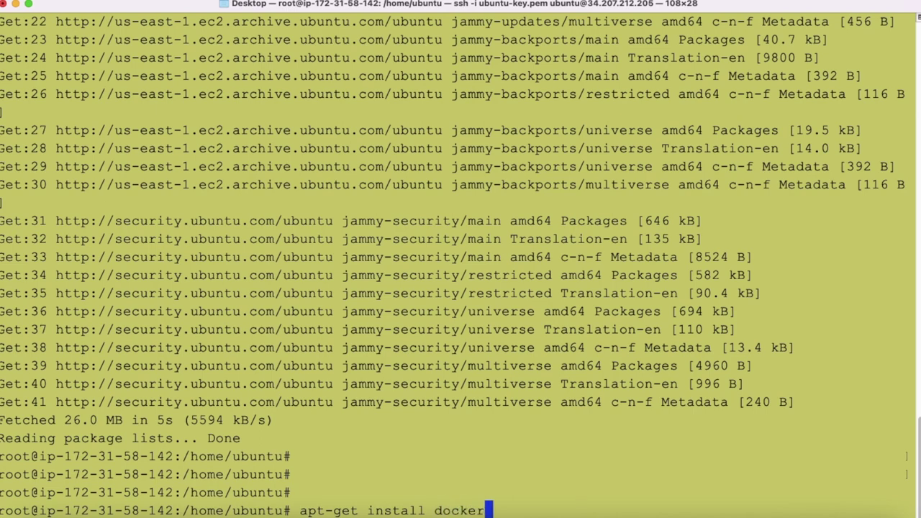
text( -y)
key(Return)
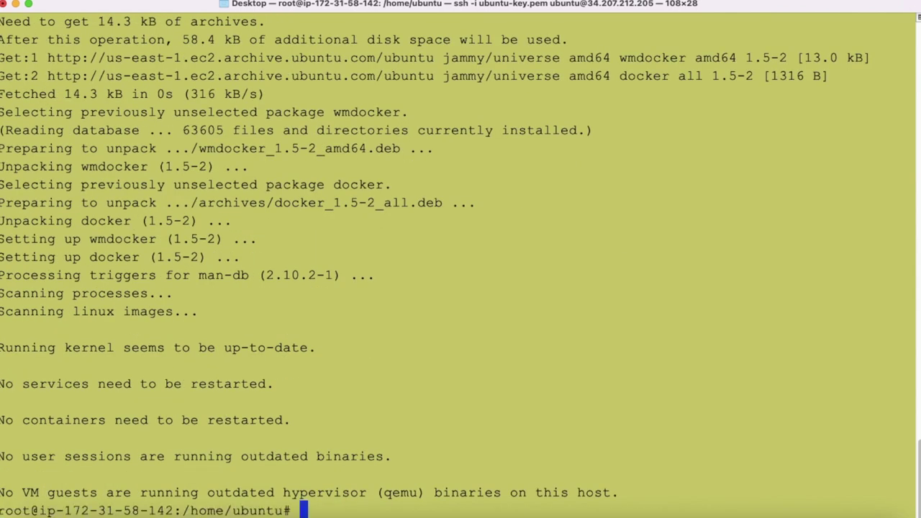
Step: Run docker images, get command not found, and select the suggested apt install docker.io line
key(Return)
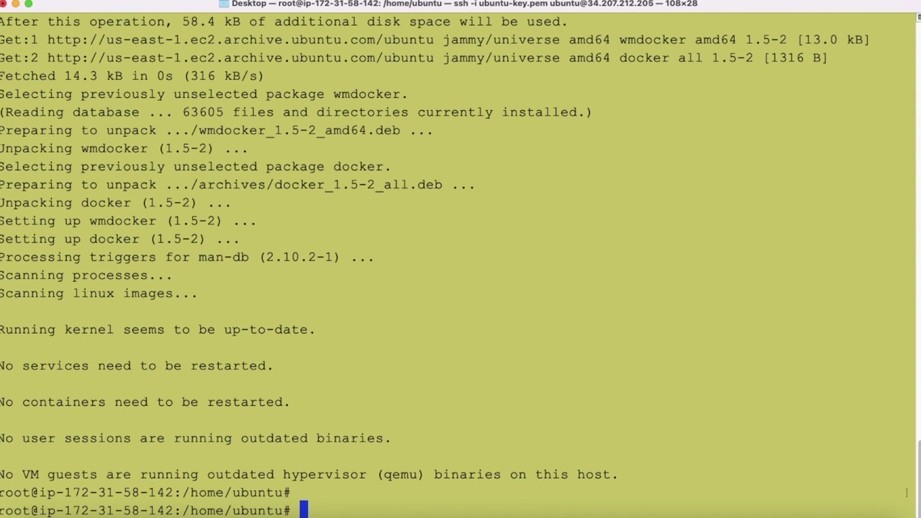
text(docker )
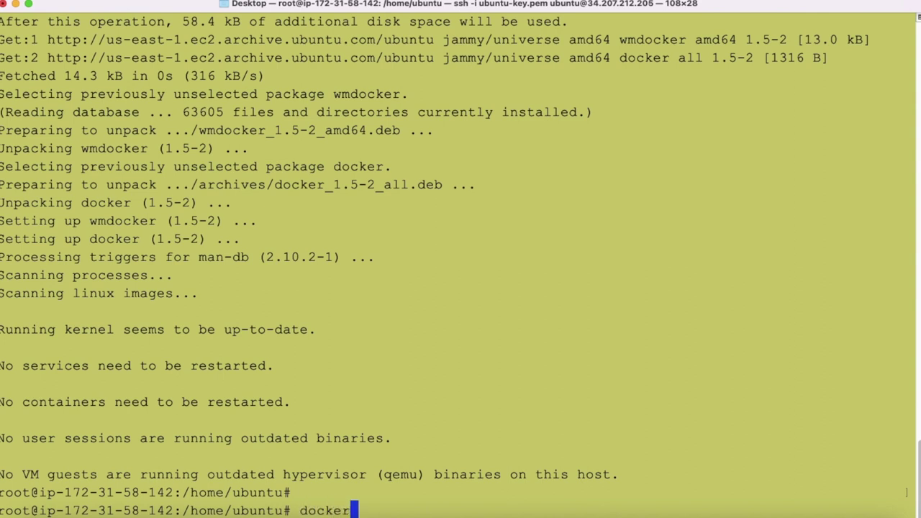
text(images)
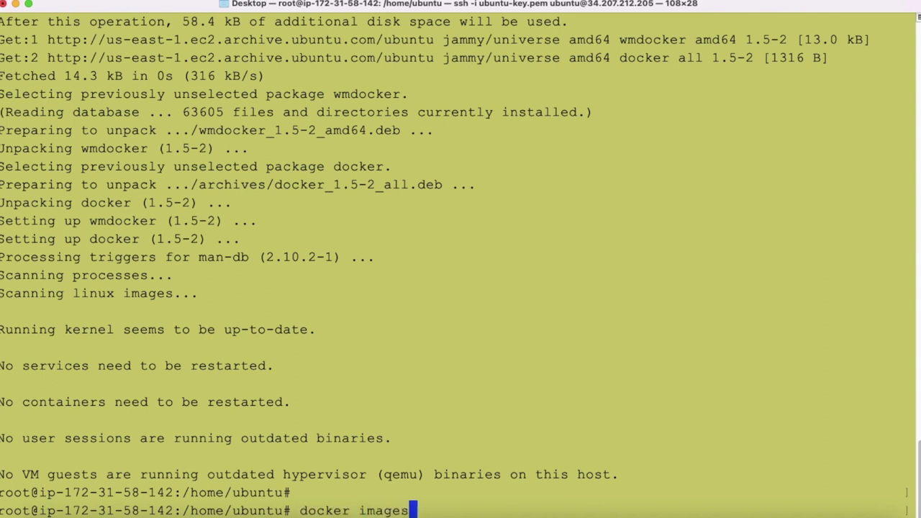
key(Return)
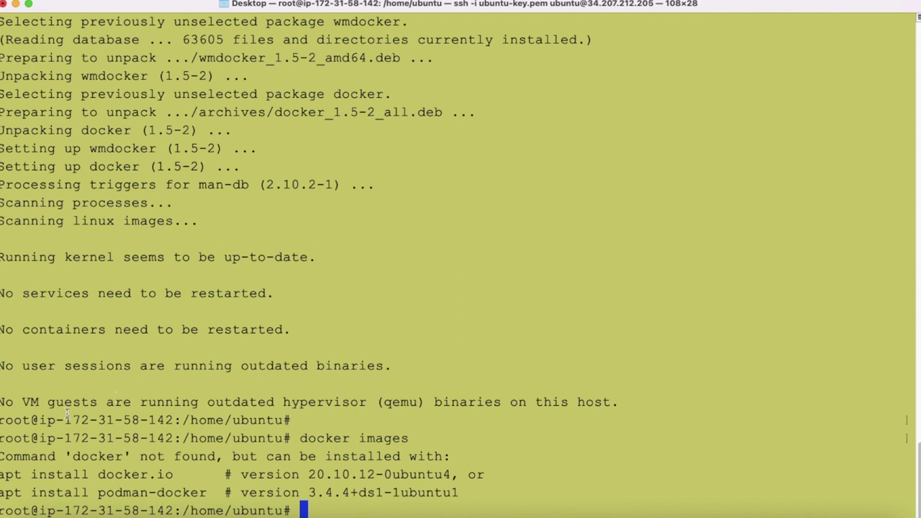
drag(1, 475, 176, 476)
key(super+c)
Step: Paste and run apt install docker.io, answering y to continue the installation
click(433, 391)
key(super+v)
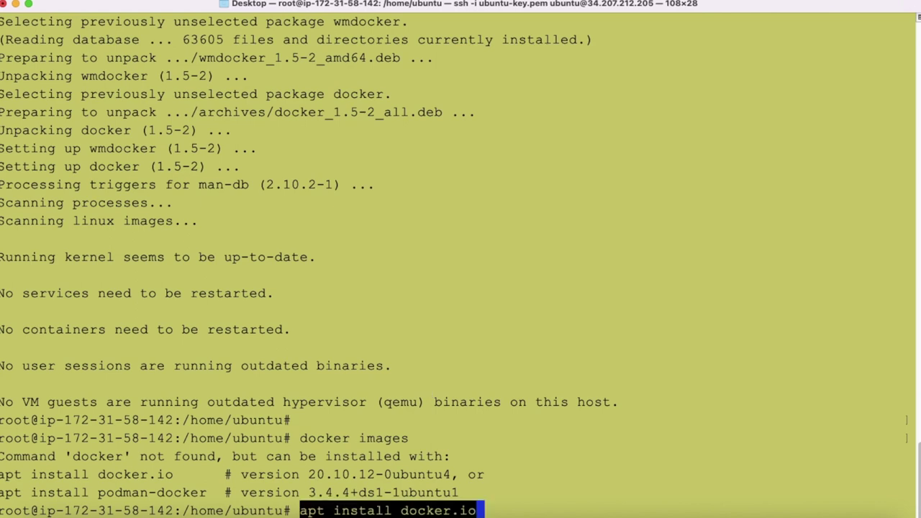
key(Return)
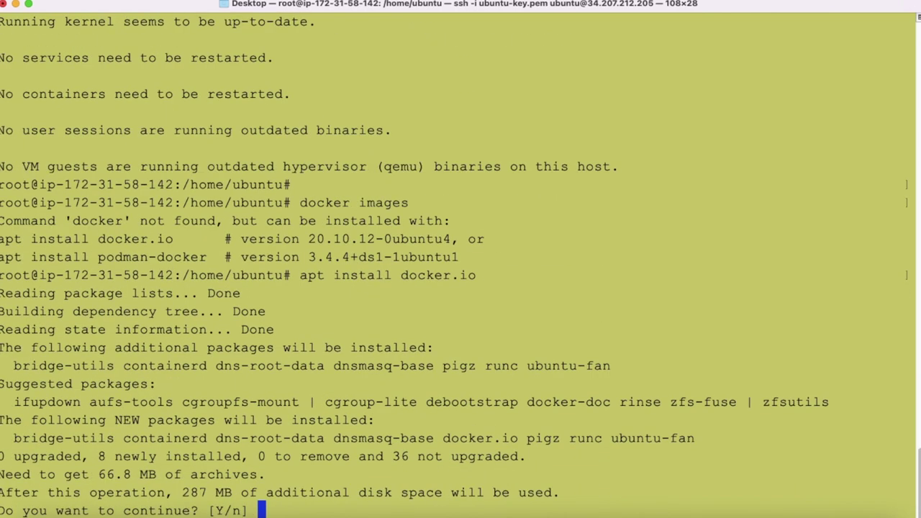
text(y)
key(Return)
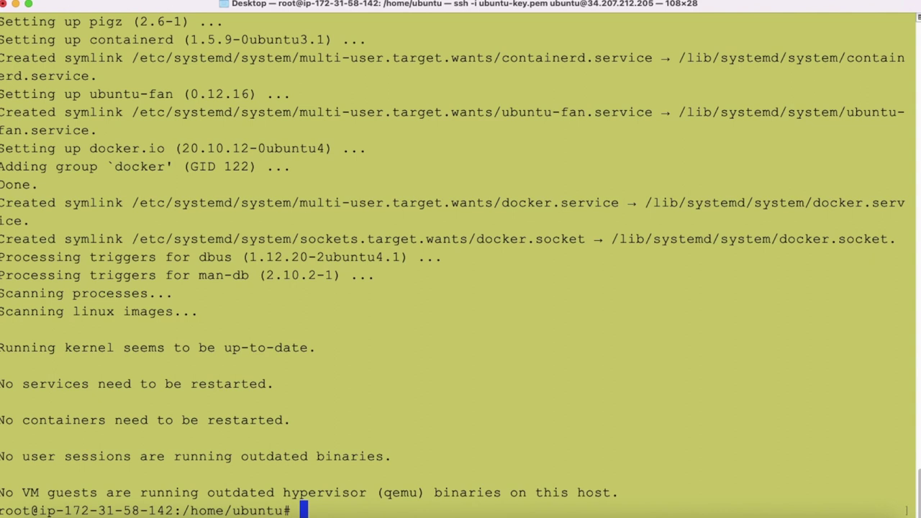
Step: Run docker images, which now prints only the empty REPOSITORY/TAG/IMAGE ID header
key(Return)
key(Return)
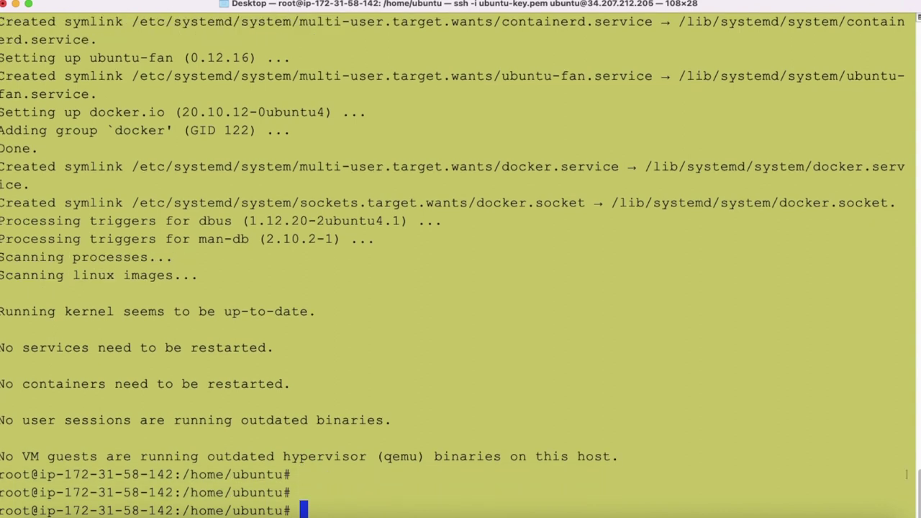
text(docker)
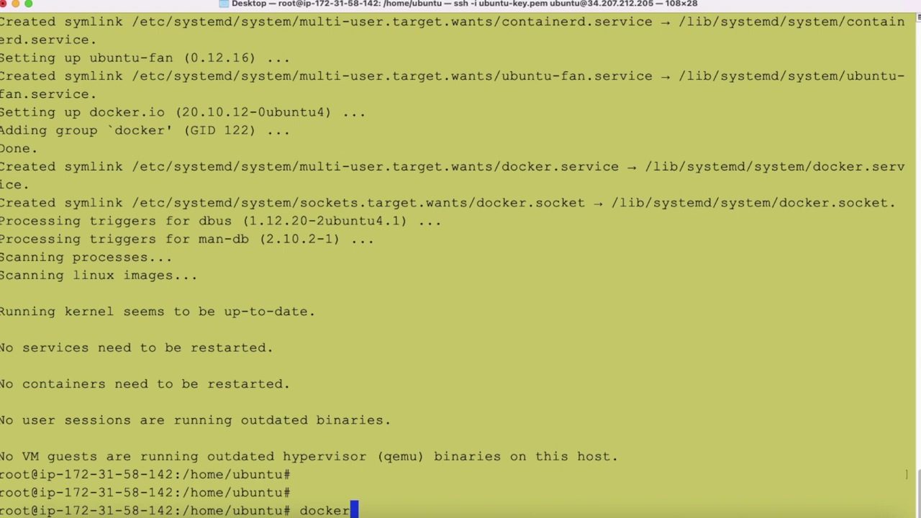
text( images)
key(Return)
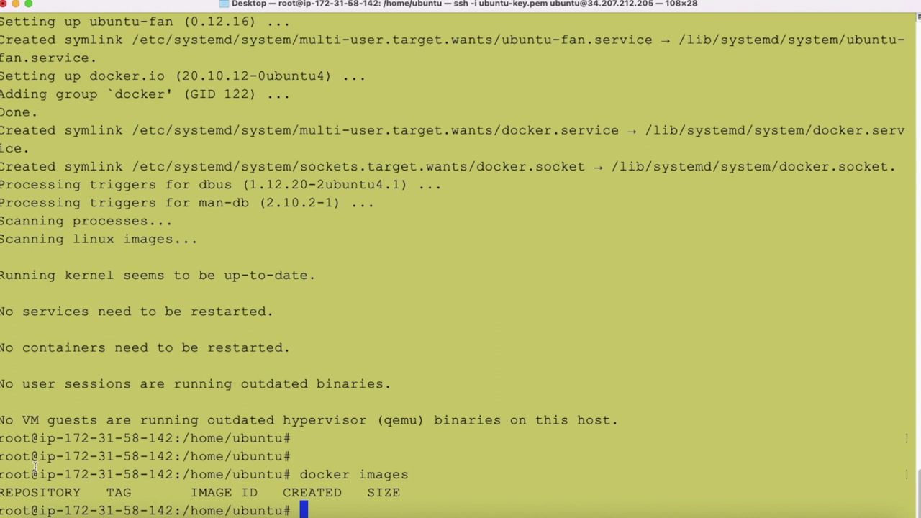
drag(1, 492, 434, 494)
click(439, 492)
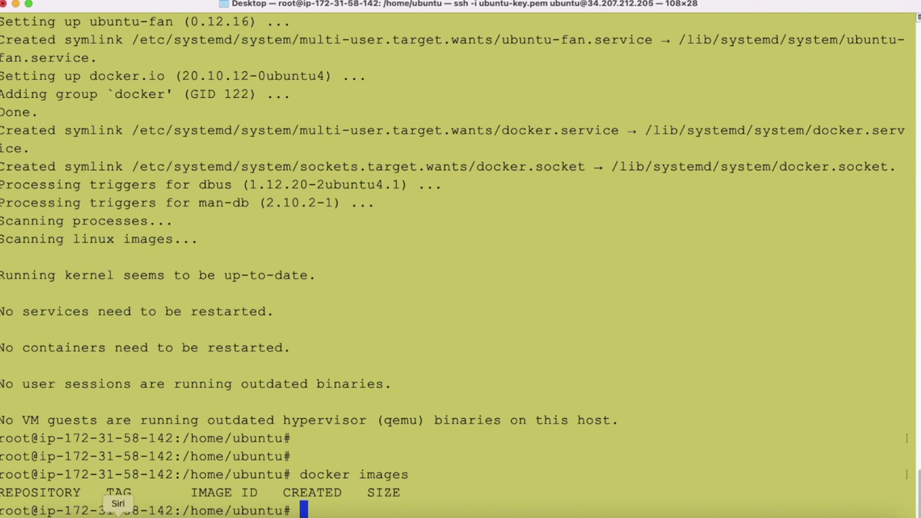
click(89, 515)
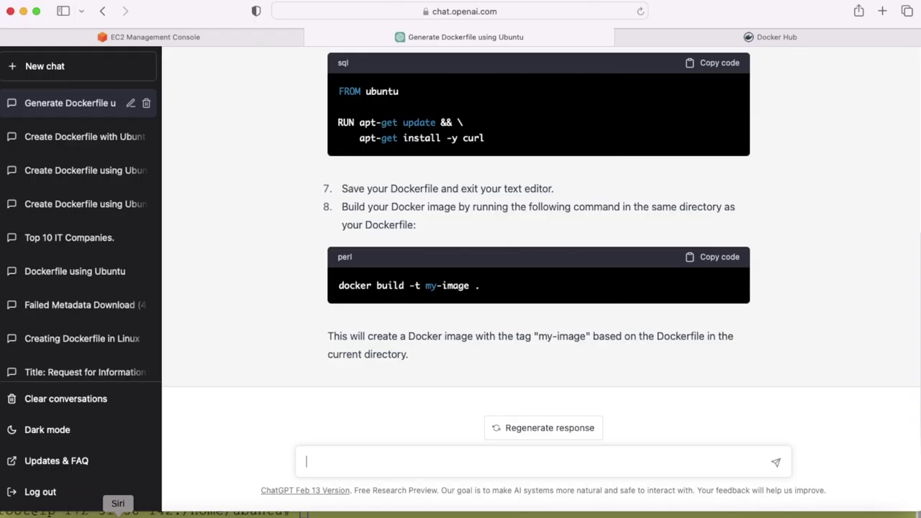
scroll(509, 223, up, 5)
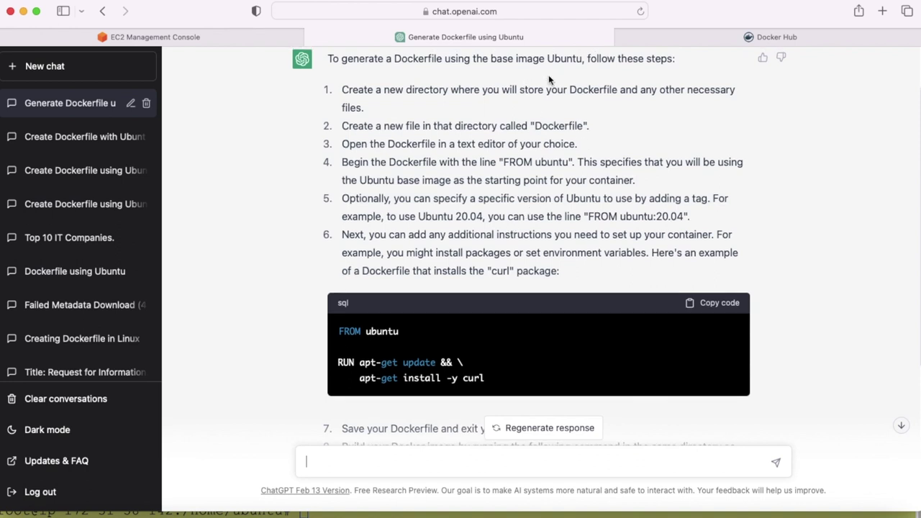
scroll(589, 228, down, 2)
scroll(588, 227, down, 2)
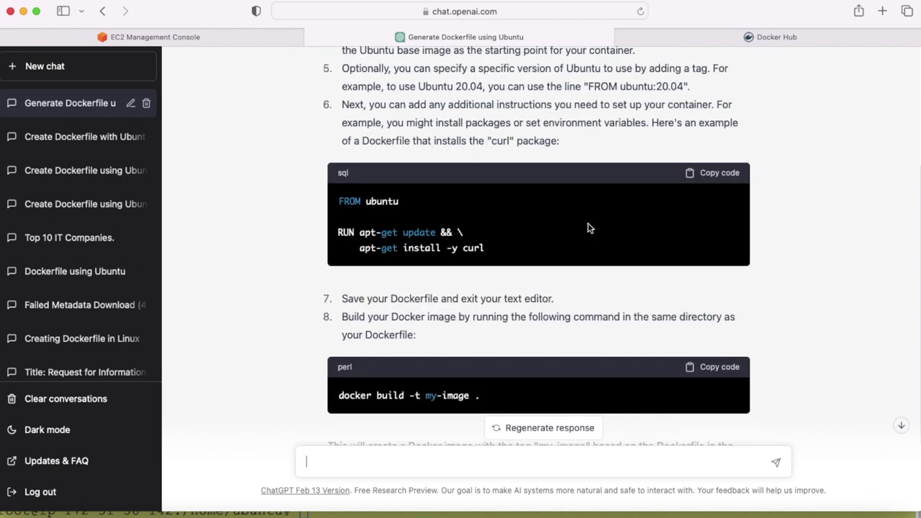
key(super+Tab)
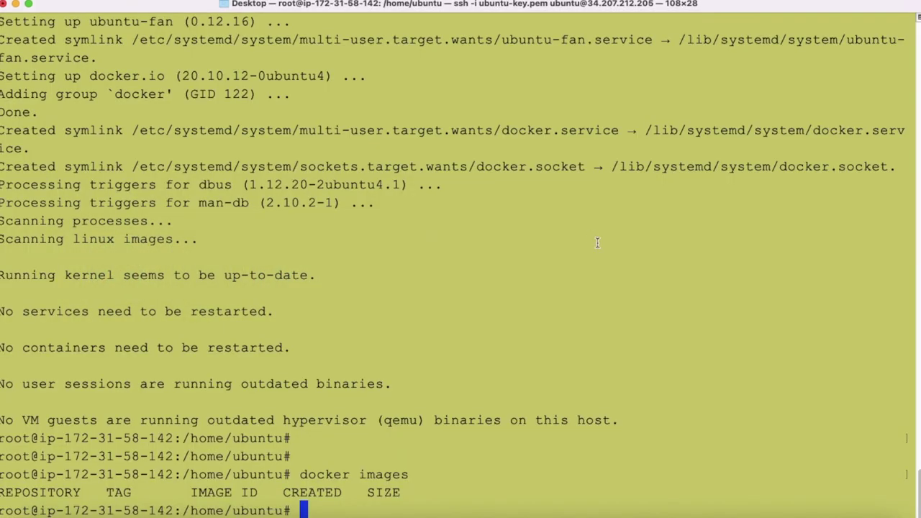
Step: Create a docker directory with mkdir, cd into it, and list its contents
text(mkdir )
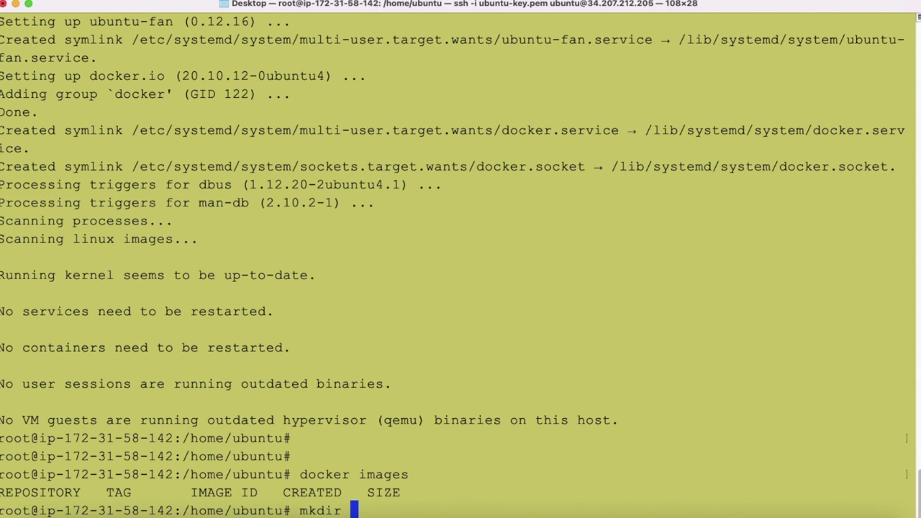
text(docker)
key(Return)
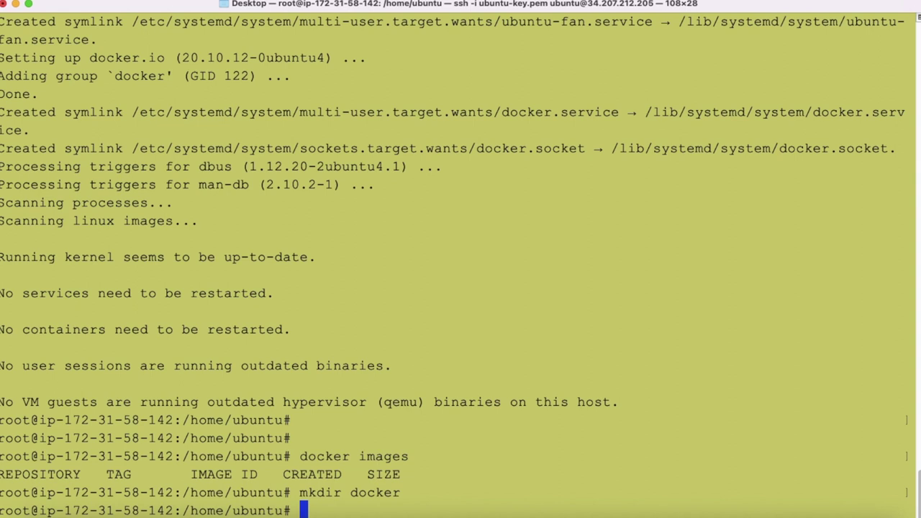
text(cd docke)
text(r)
key(Return)
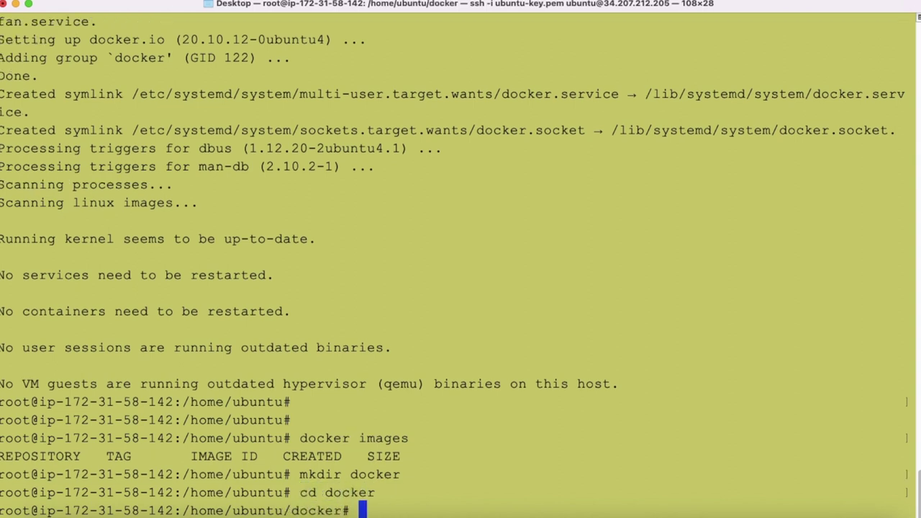
key(Return)
key(Return)
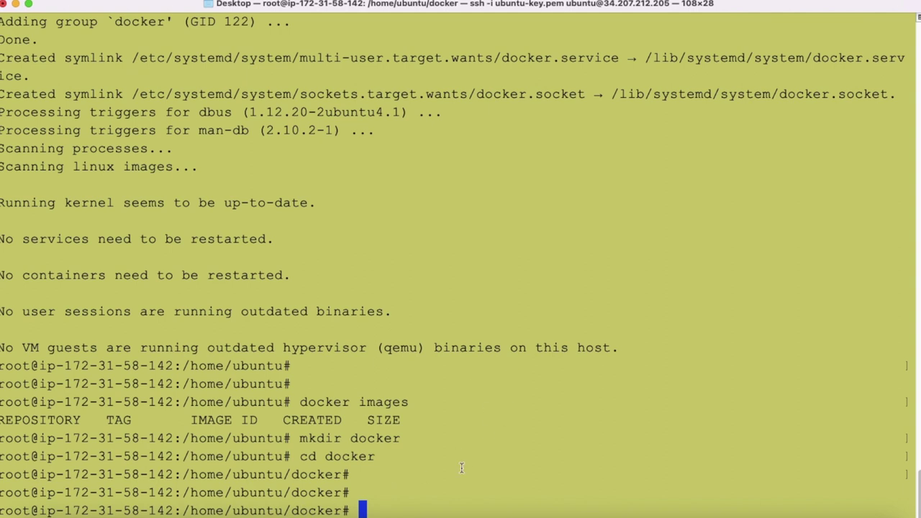
text(ls)
key(Return)
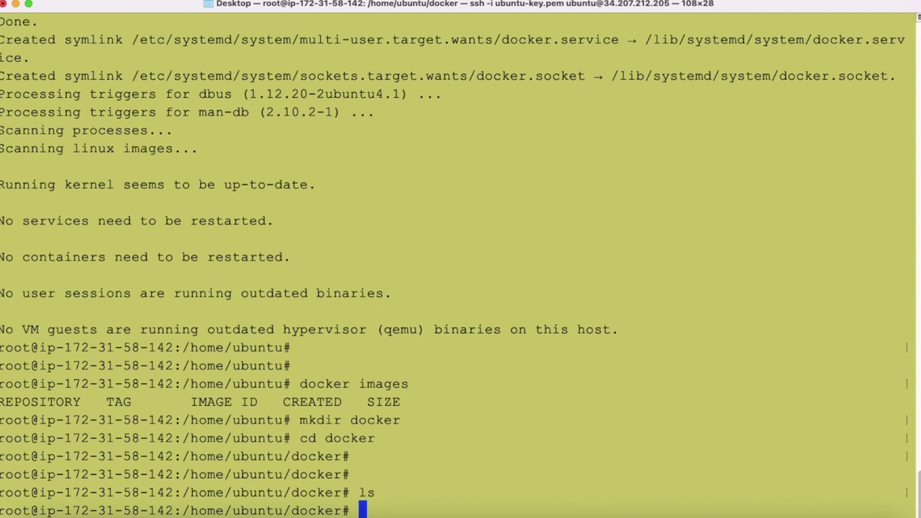
key(Return)
key(Return)
Step: Open a new Dockerfile in vi and enter insert mode
text(v)
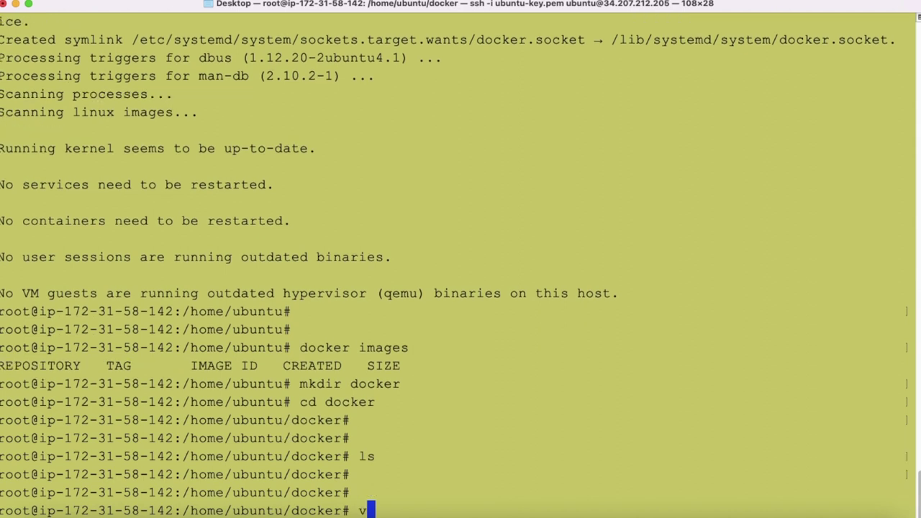
text(i Docker)
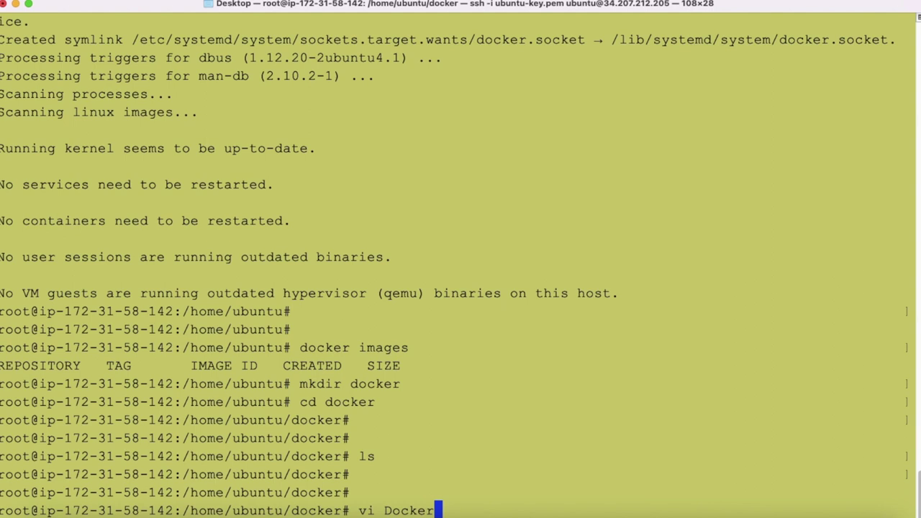
text(file)
key(Return)
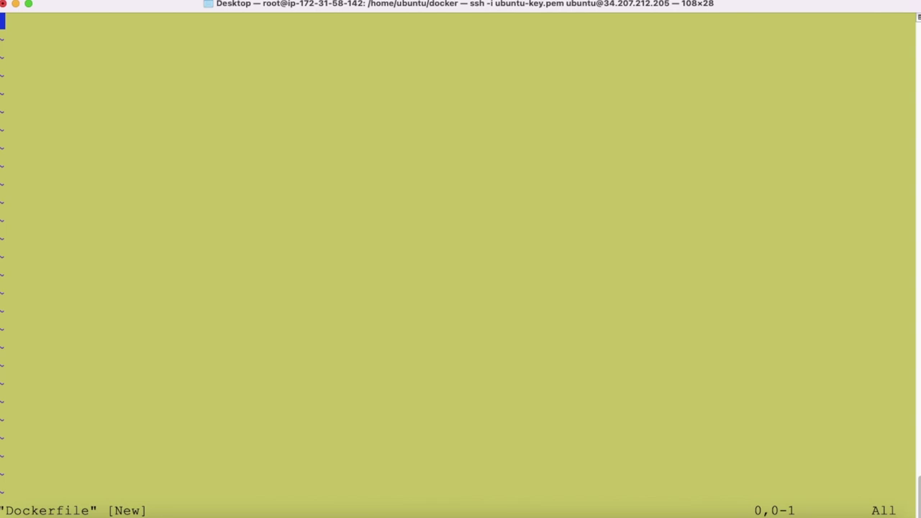
key(i)
click(90, 512)
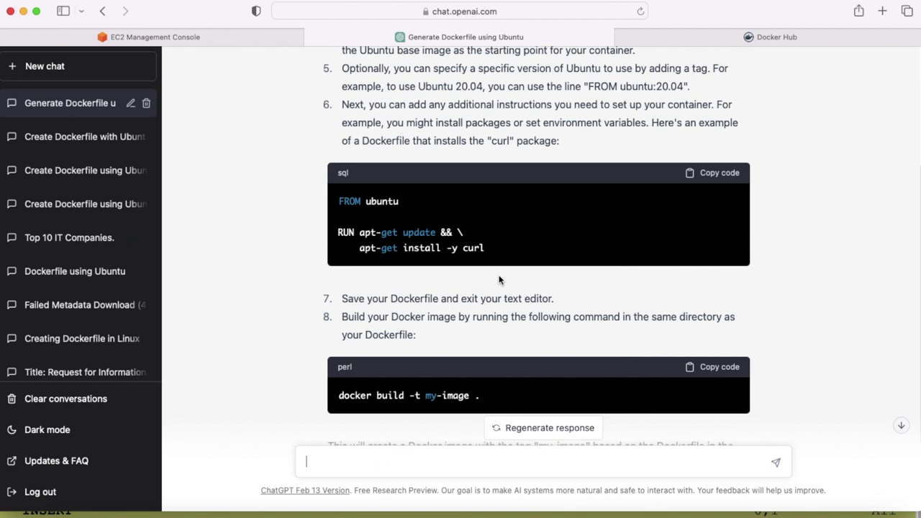
Step: Copy ChatGPT's sample Dockerfile code: FROM ubuntu with the apt-get curl install
scroll(501, 273, down, 1)
scroll(503, 267, up, 1)
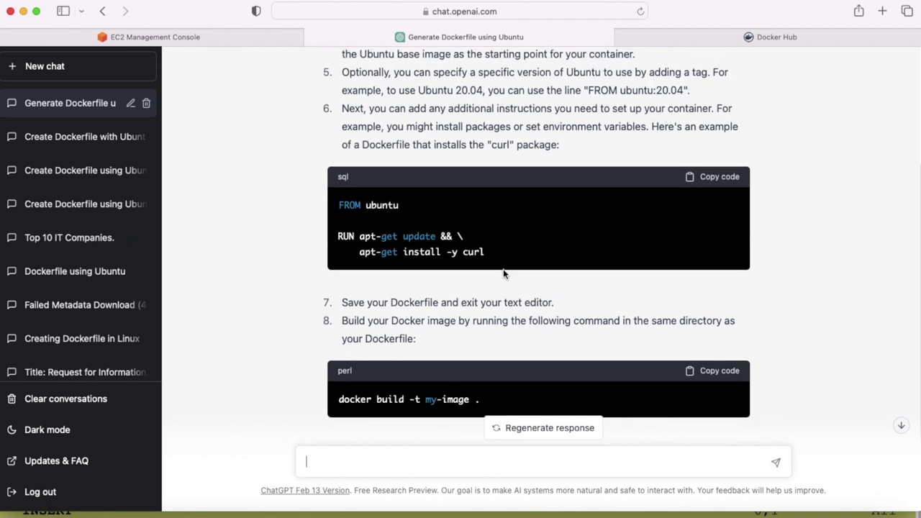
scroll(504, 273, up, 1)
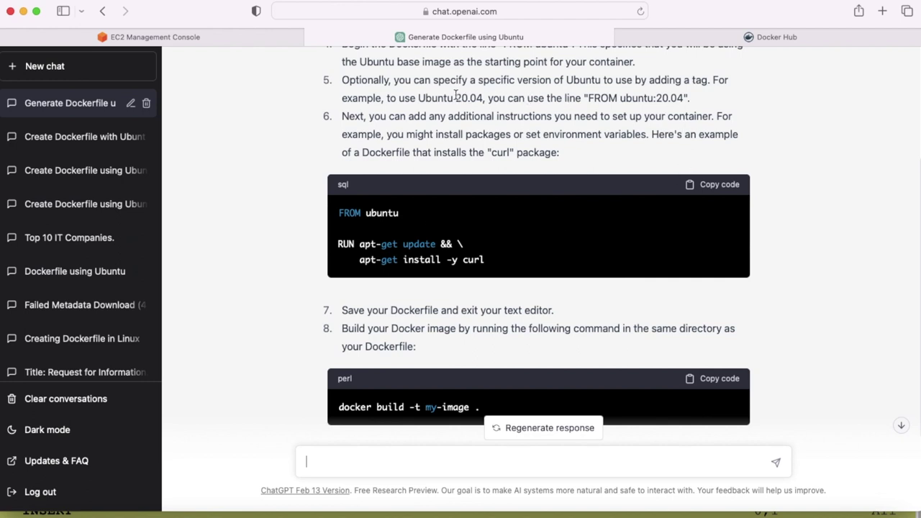
drag(456, 96, 478, 104)
drag(337, 213, 400, 213)
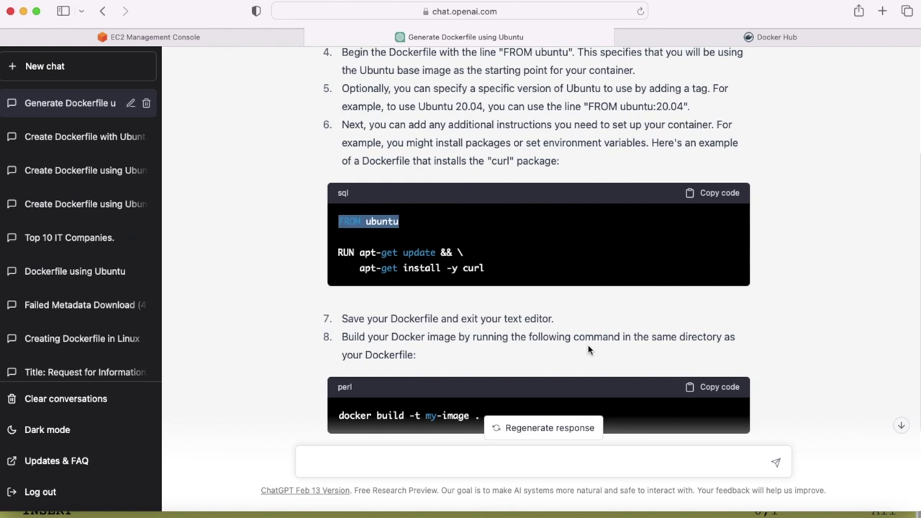
scroll(589, 353, down, 2)
click(714, 138)
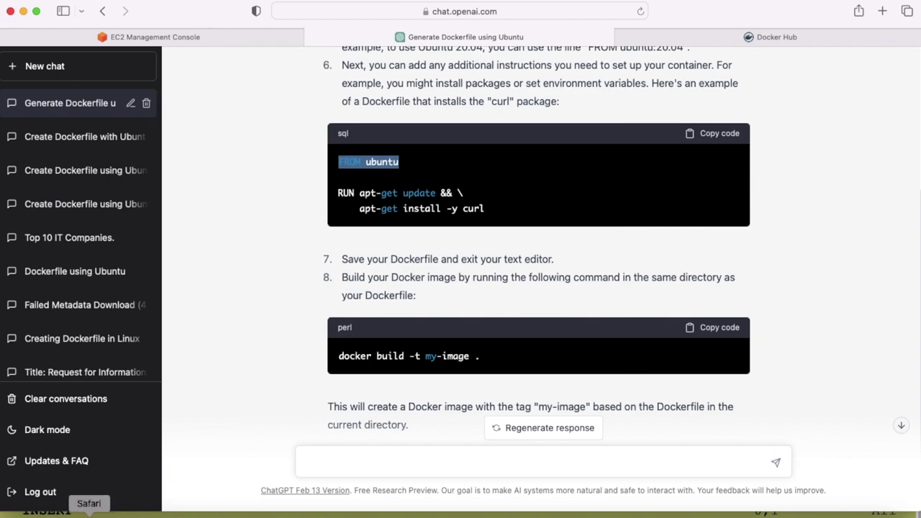
Step: Paste the FROM ubuntu and curl-install lines into the Dockerfile in Terminal
click(730, 512)
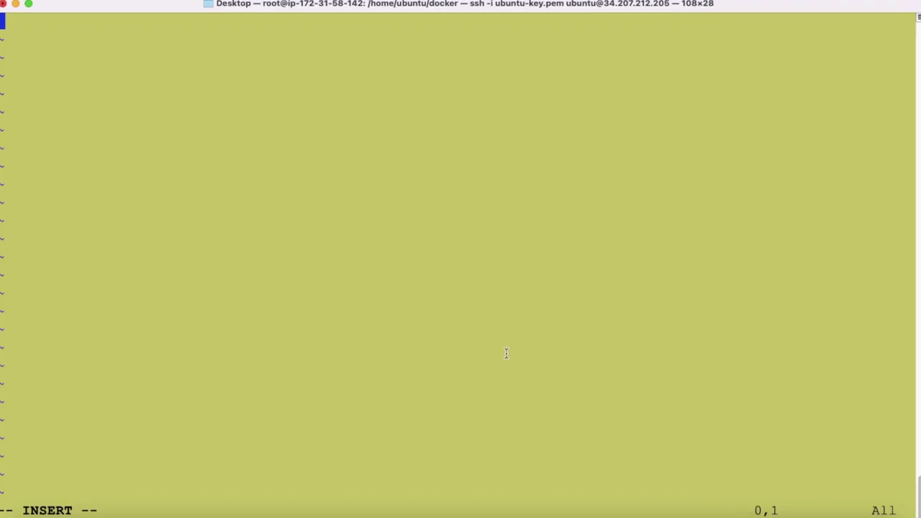
key(super+v)
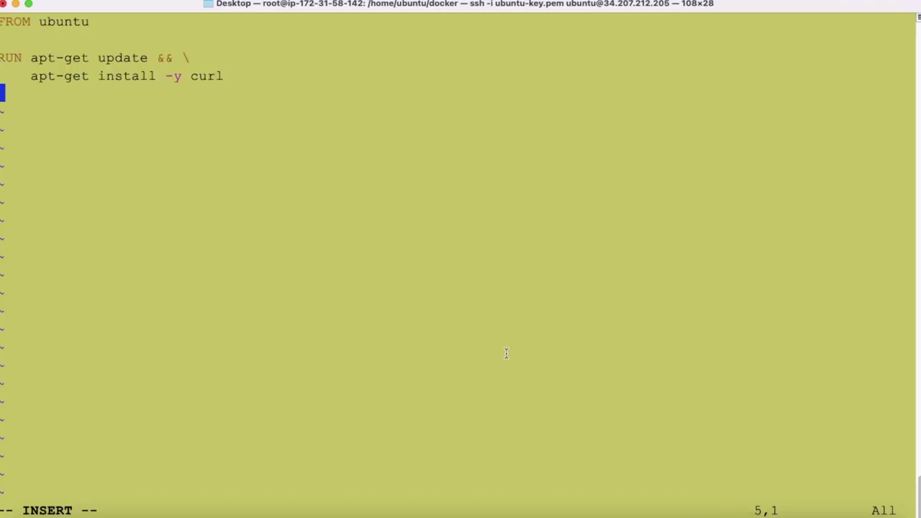
key(super+Tab)
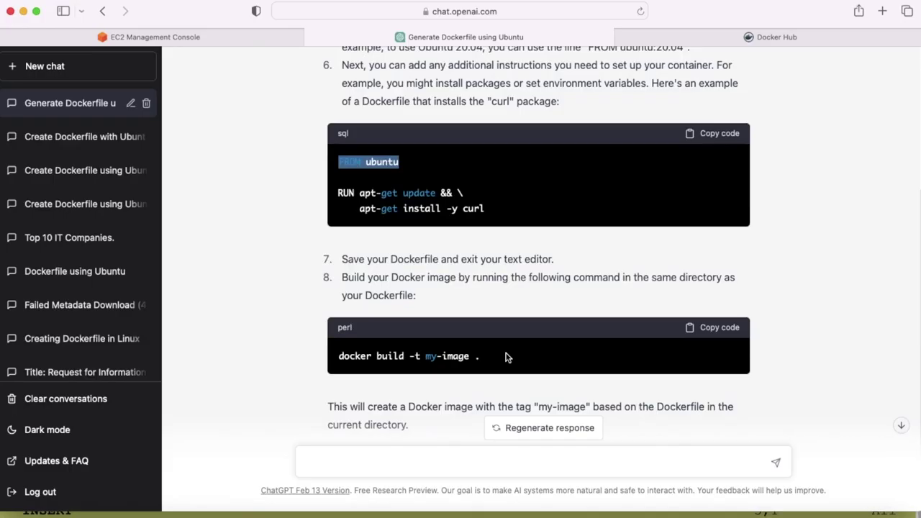
key(super+Tab)
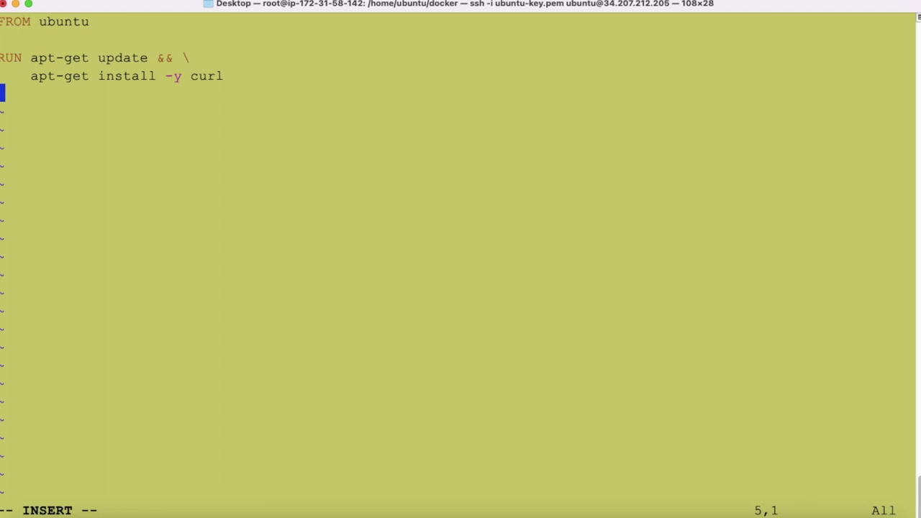
Step: Save the Dockerfile with :wq and return to the shell prompt
key(Escape)
text(:wq)
key(Return)
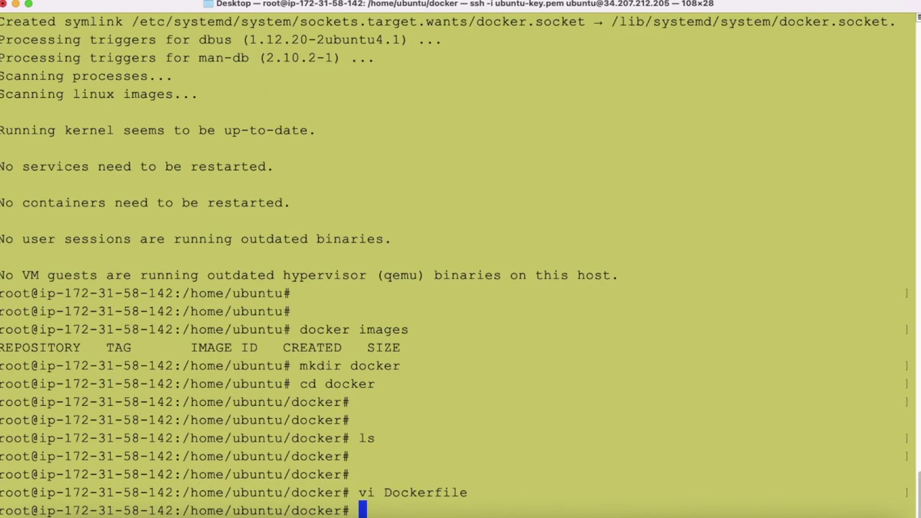
key(Return)
key(Return)
key(super+Tab)
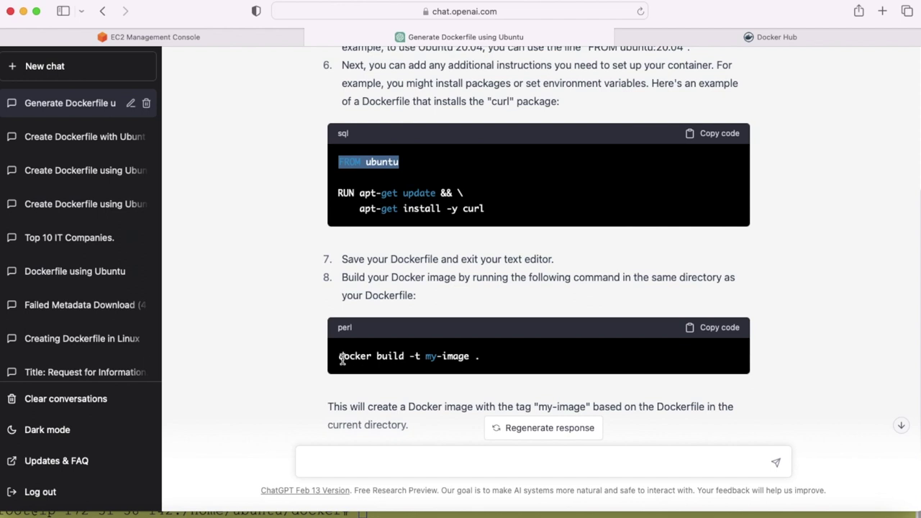
drag(339, 355, 502, 368)
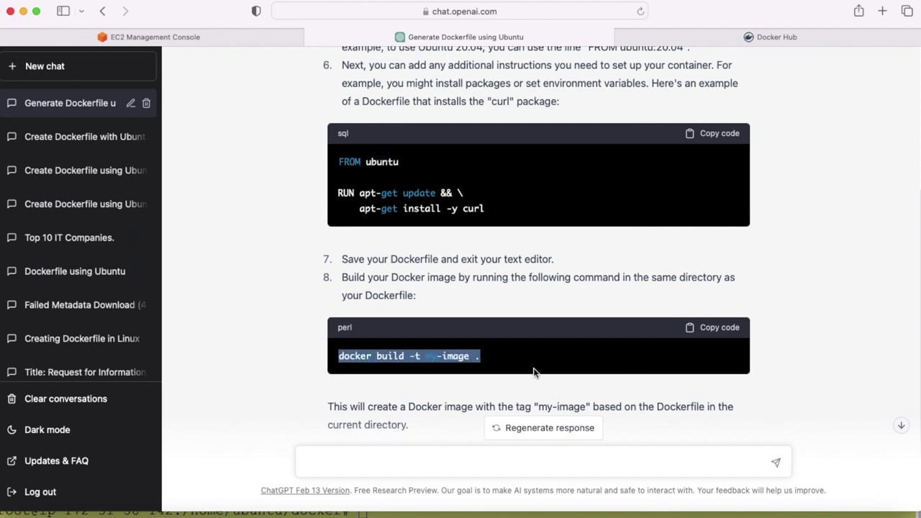
key(super+Tab)
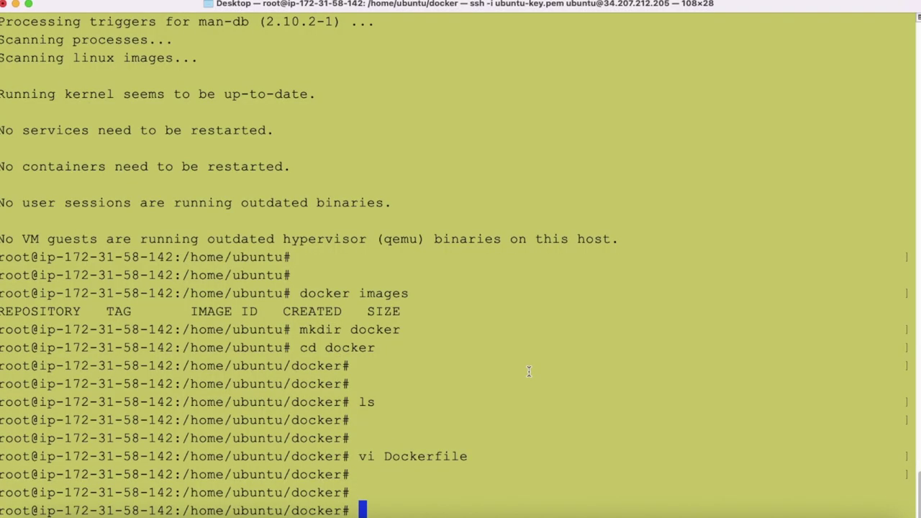
key(super+v)
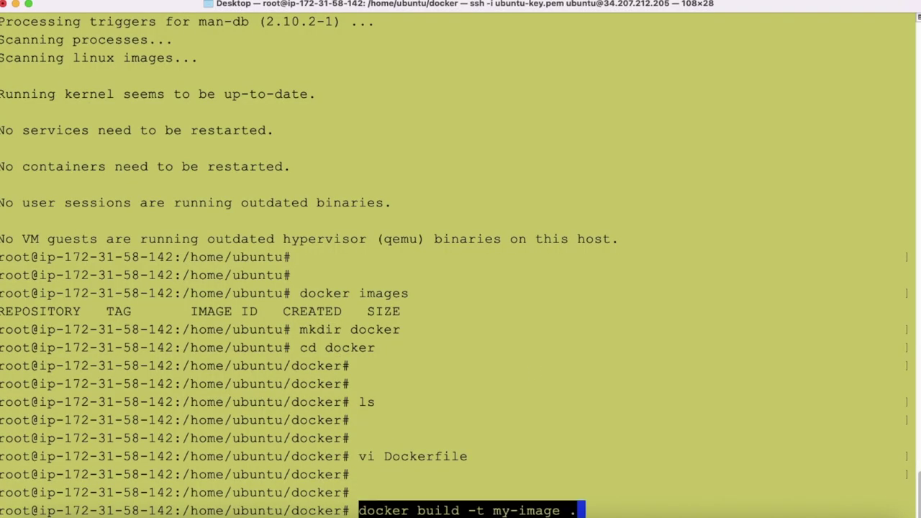
key(End)
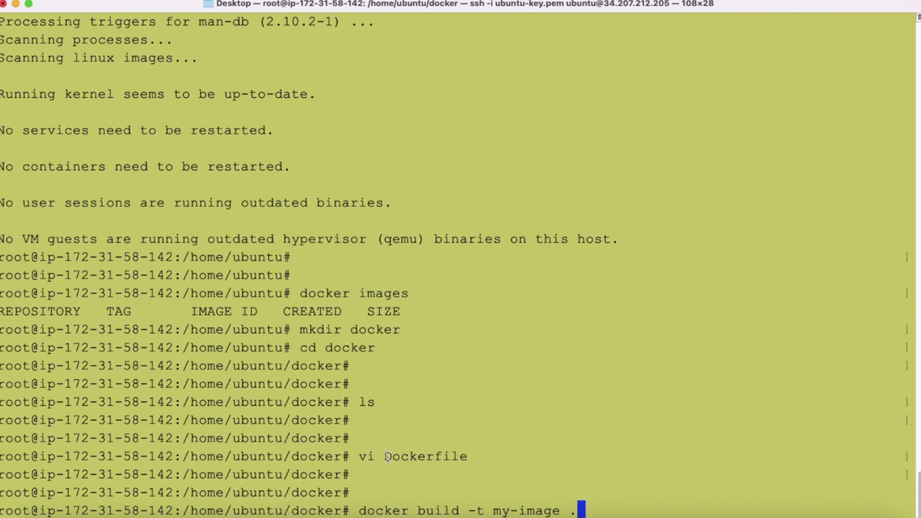
drag(385, 456, 468, 456)
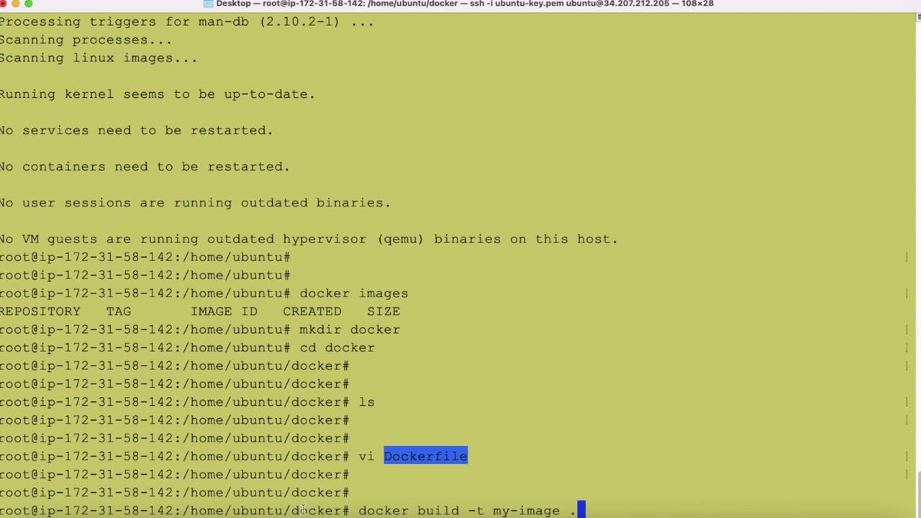
drag(292, 510, 344, 509)
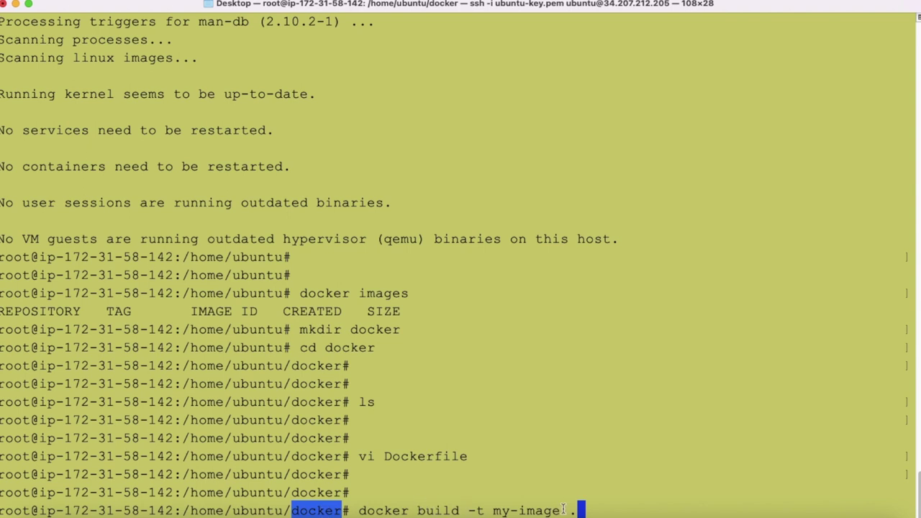
drag(569, 510, 582, 510)
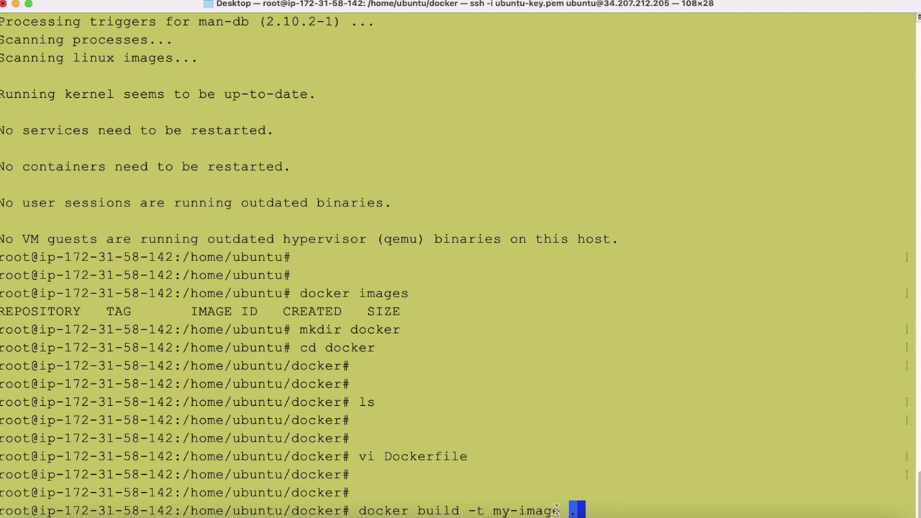
Step: Edit the build command to 'docker build -t zafar-image .' and run it
click(560, 510)
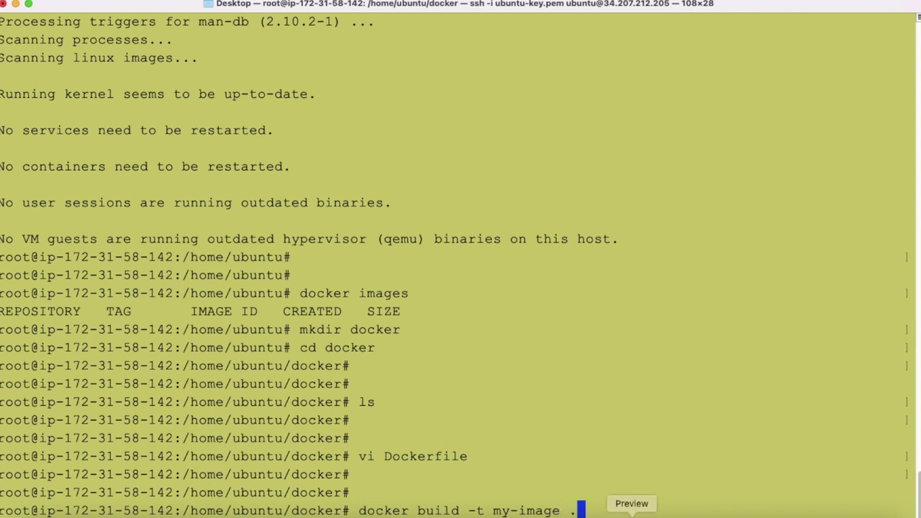
key(Left)
key(Left)
key(Left)
key(Left)
key(Left)
key(Left)
key(Left)
key(Left)
key(BackSpace)
key(BackSpace)
text(zafar)
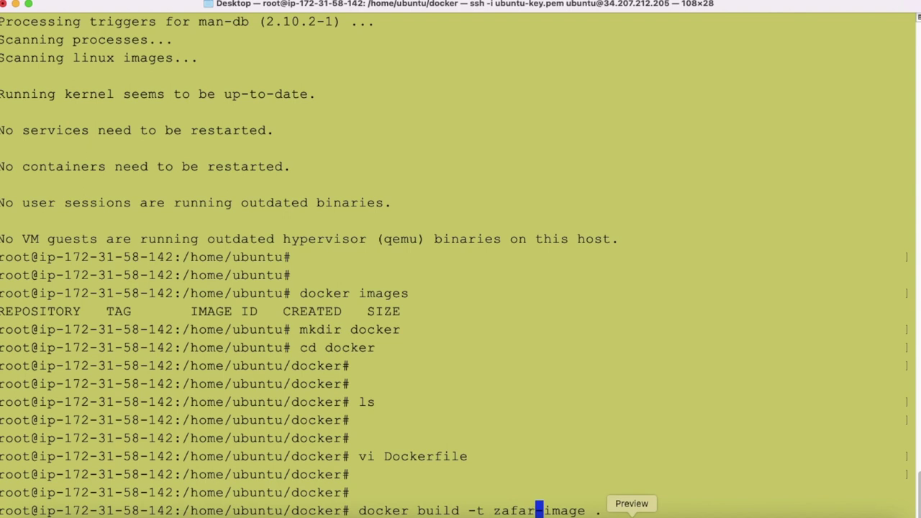
key(Return)
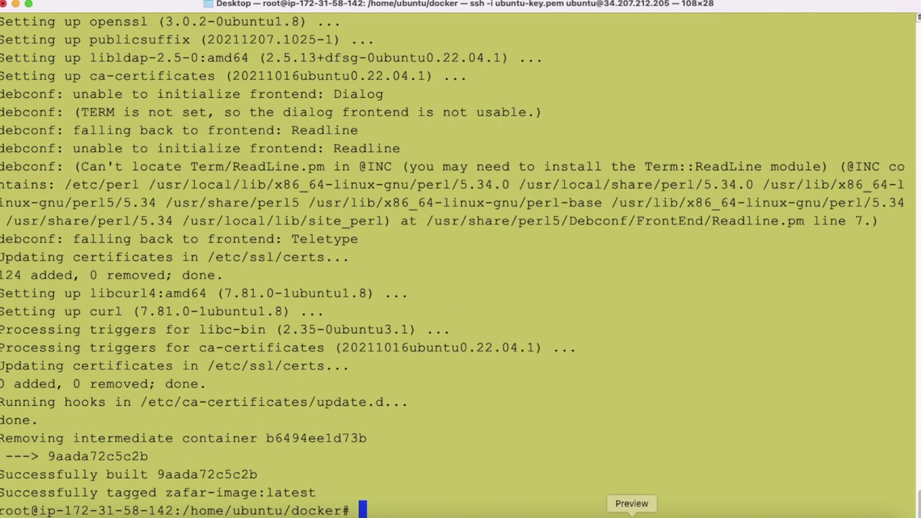
Step: List the Docker images with 'docker images'
key(Return)
key(Return)
key(Return)
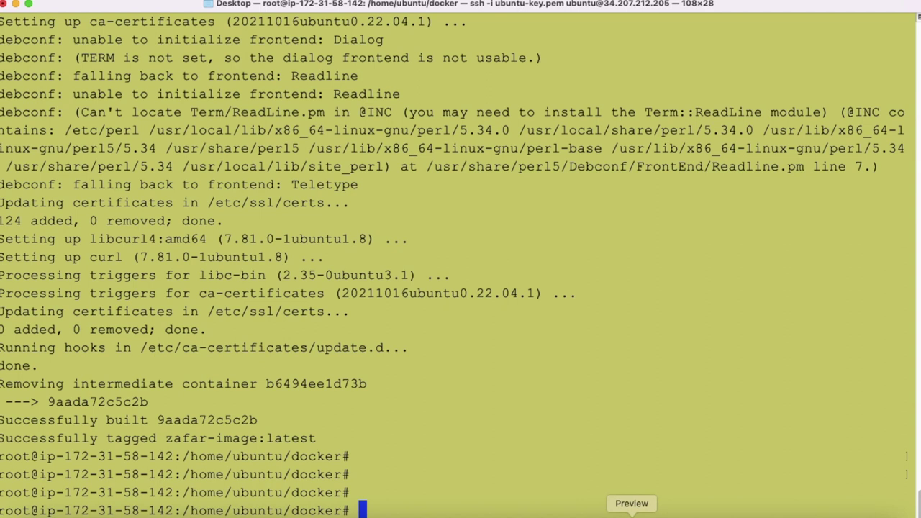
text(docker)
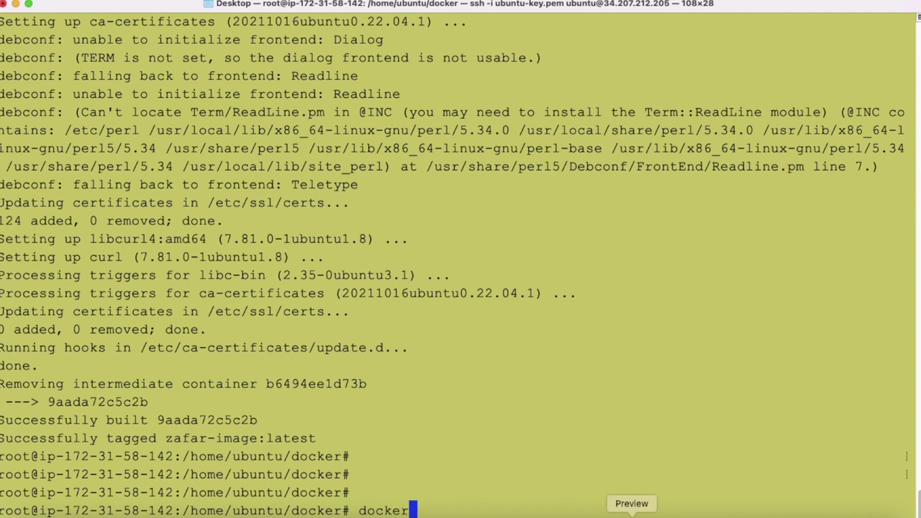
text( images)
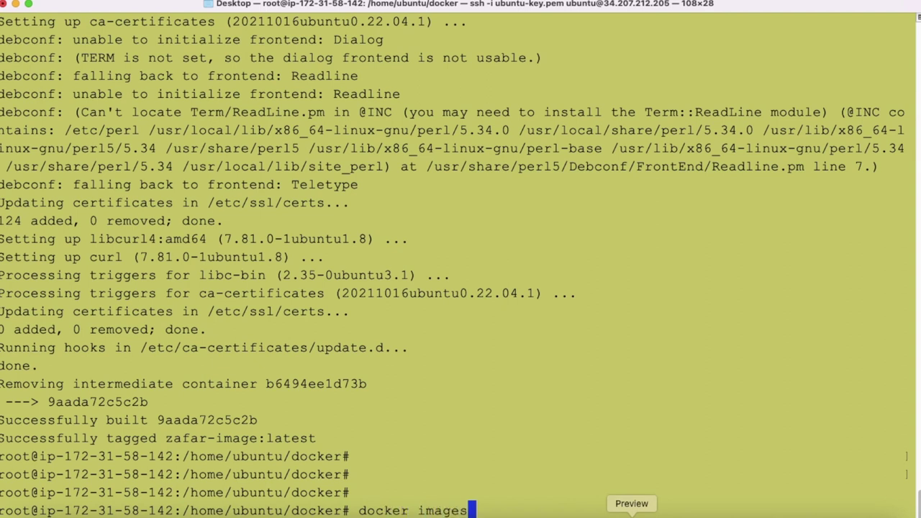
key(Return)
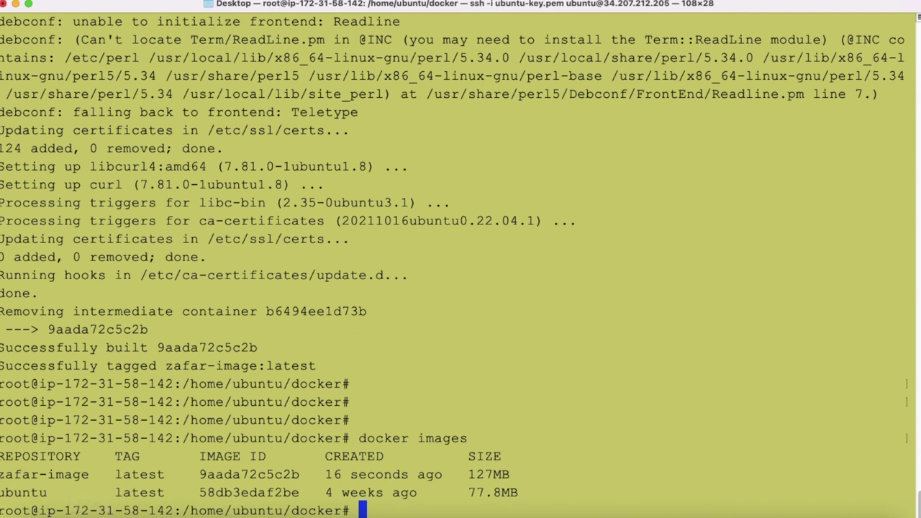
Step: Highlight the ubuntu base image, its latest tag and the zafar-image entry in the listing
drag(3, 492, 67, 492)
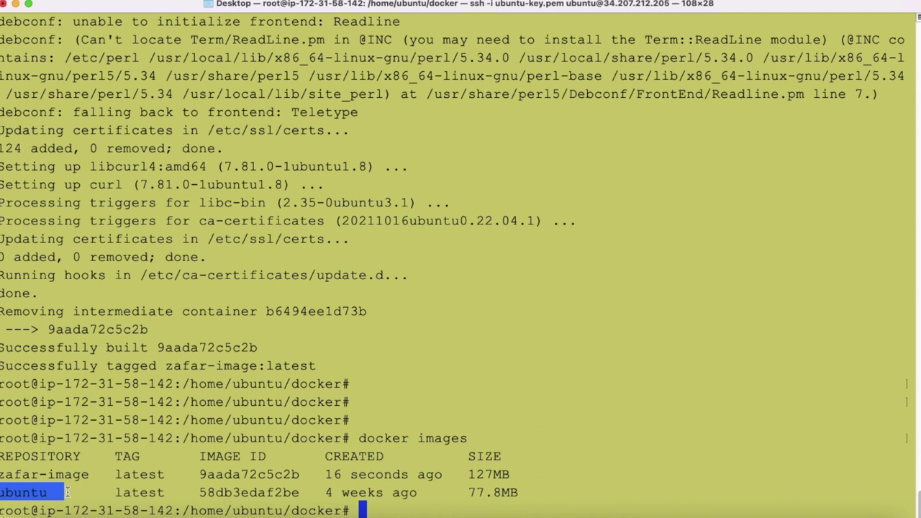
click(56, 492)
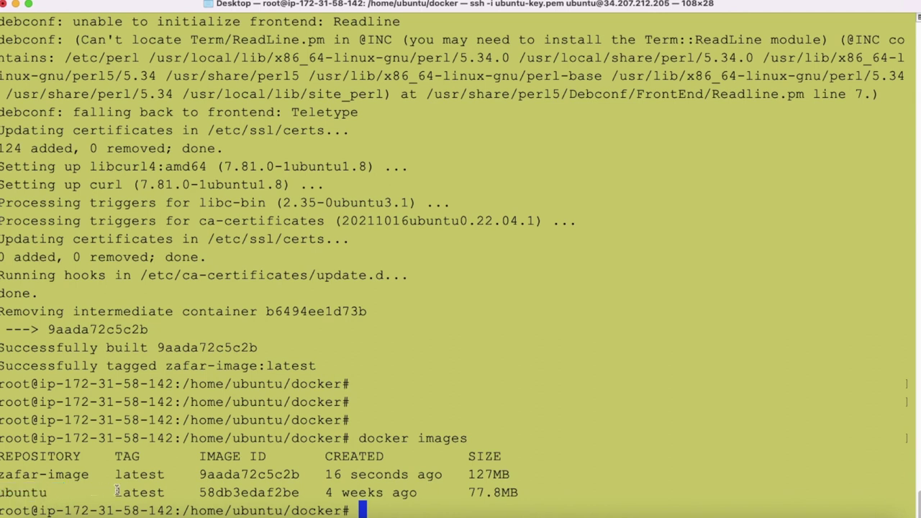
drag(117, 492, 167, 490)
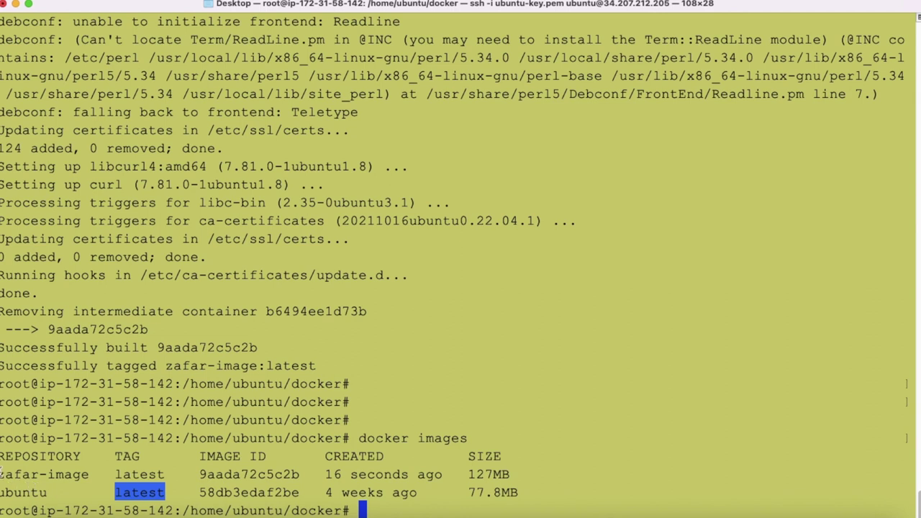
drag(3, 474, 89, 474)
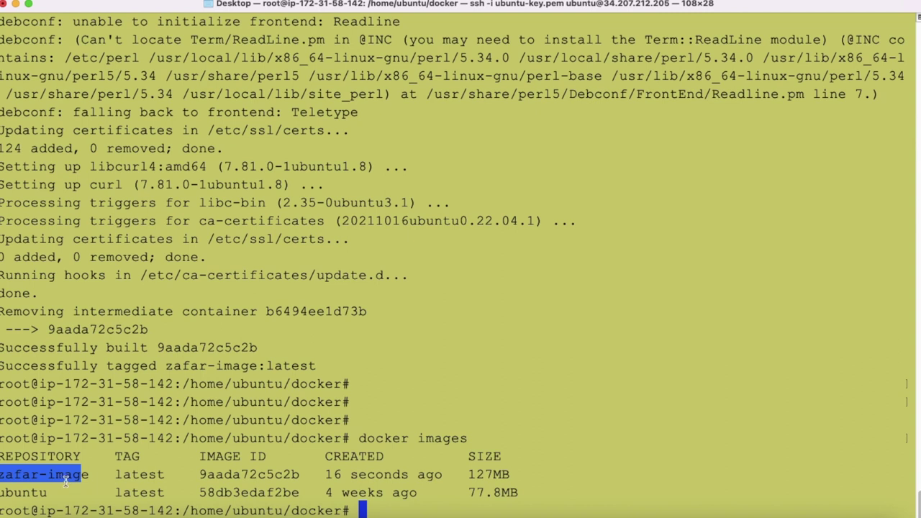
double_click(24, 475)
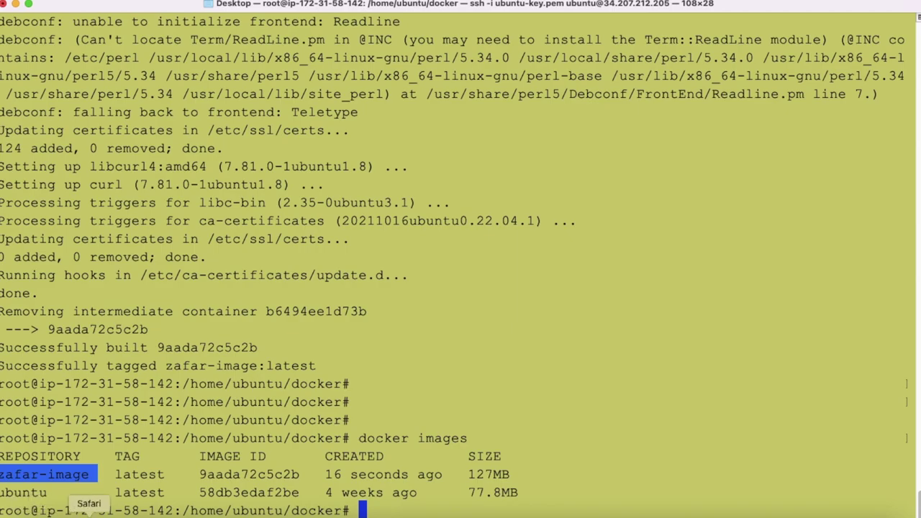
Step: Check the Docker Hub repository list, then return to the 'Generate Dockerfile using Ubuntu' chat
click(88, 515)
click(811, 34)
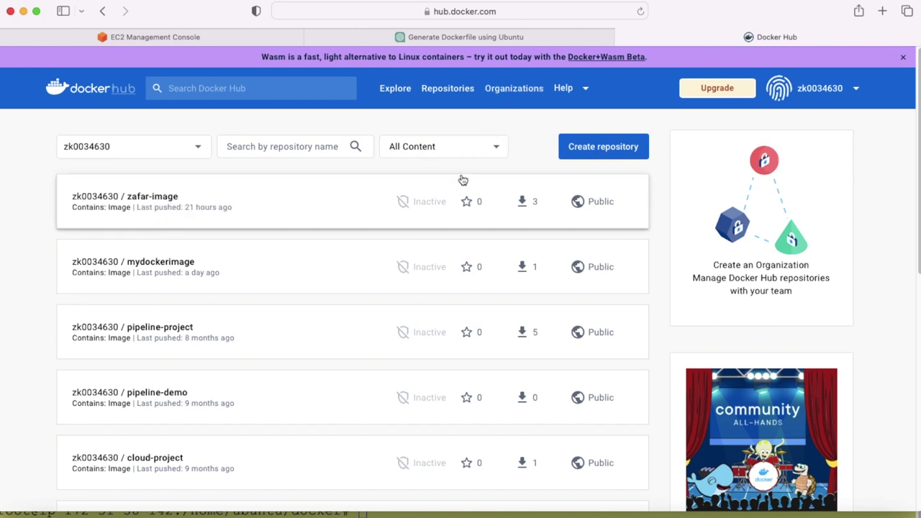
click(530, 41)
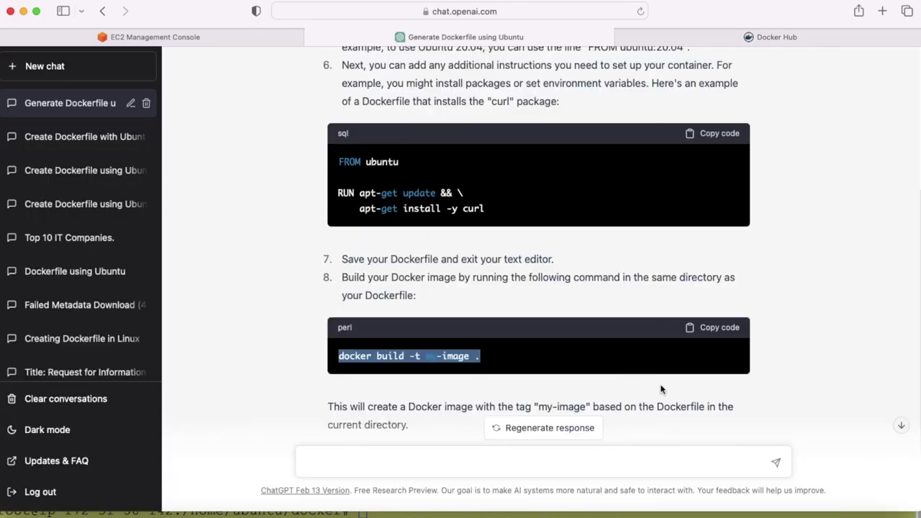
click(729, 514)
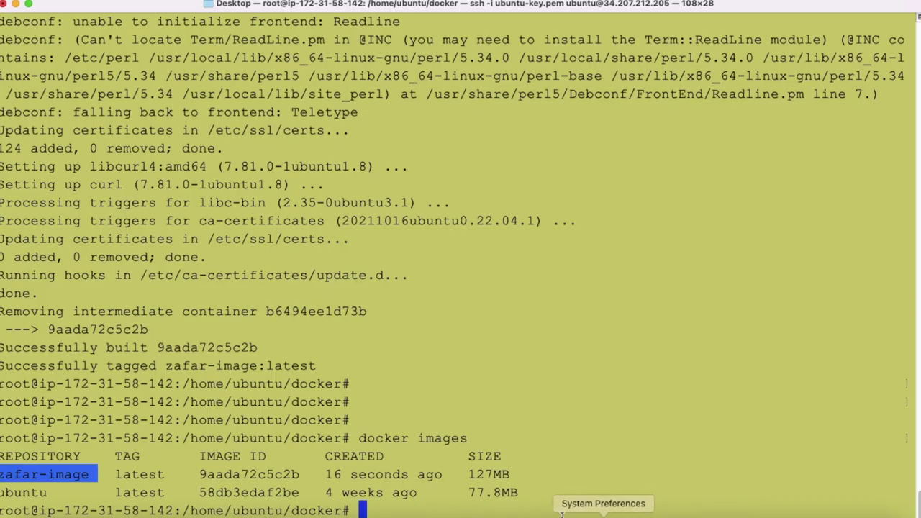
click(88, 513)
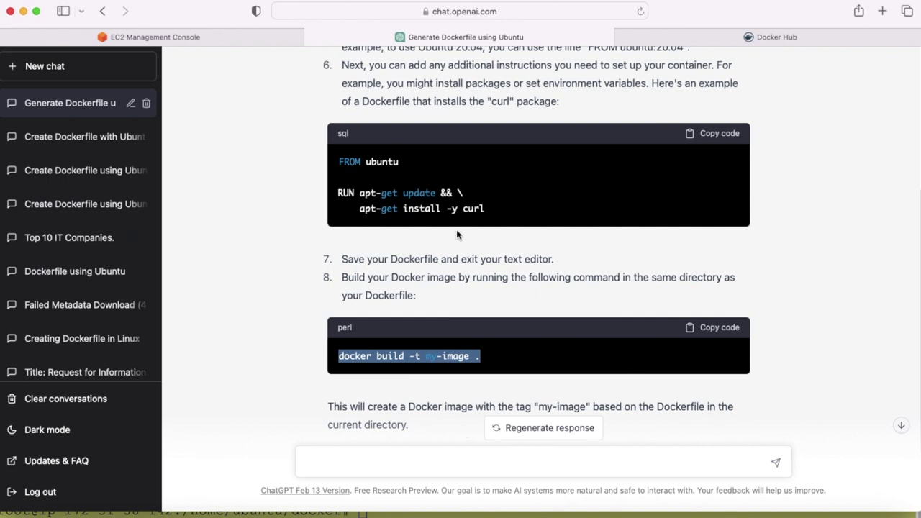
Step: Send ChatGPT the prompt 'list the top IT companies in india'
click(510, 459)
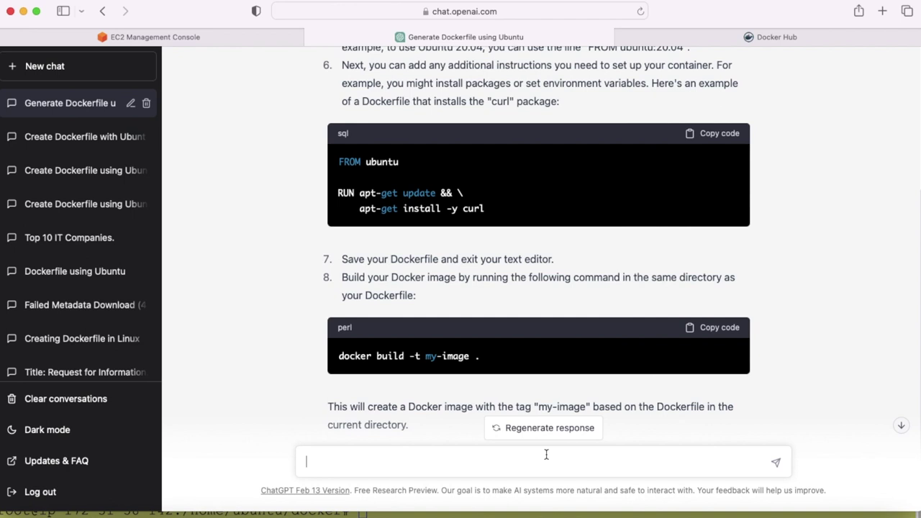
text(list the top it co)
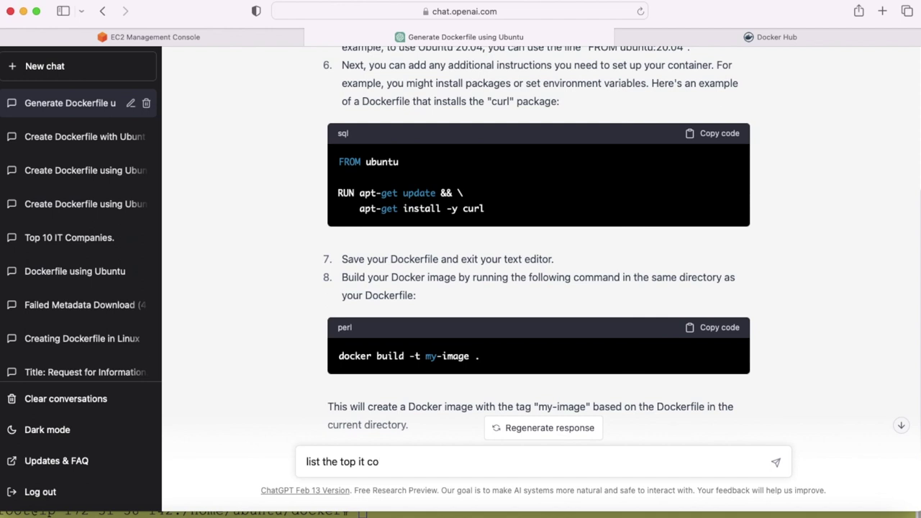
key(BackSpace)
key(BackSpace)
text(IT companies in i)
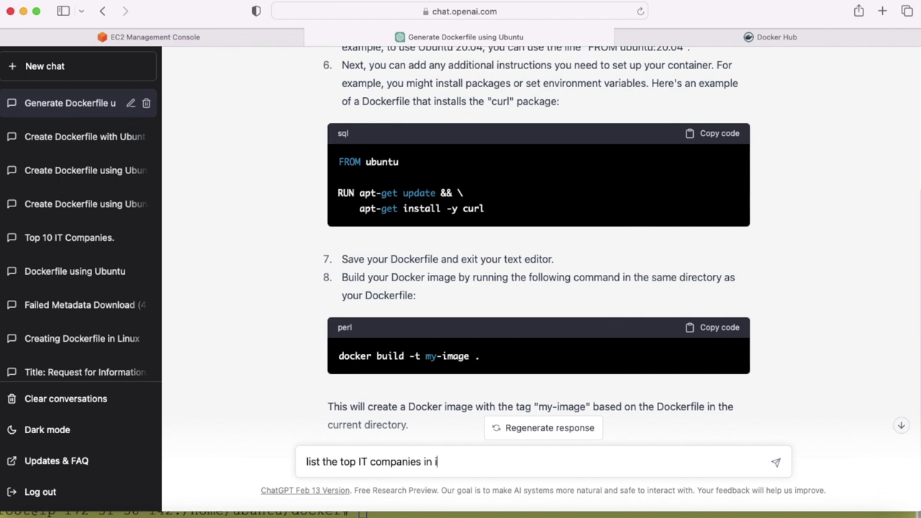
text(ndia)
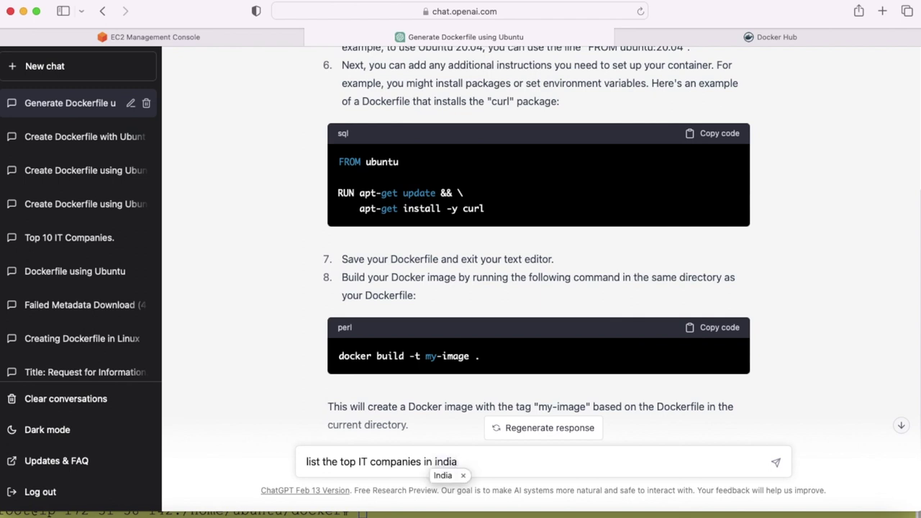
key(Return)
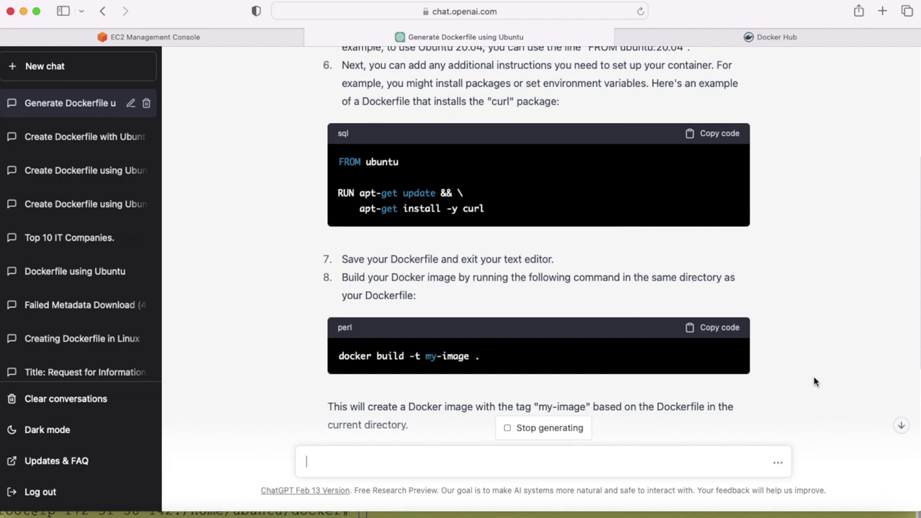
Step: Scroll through ChatGPT's list of ten Indian IT companies ranked by revenue
scroll(815, 376, up, 2)
scroll(814, 377, down, 7)
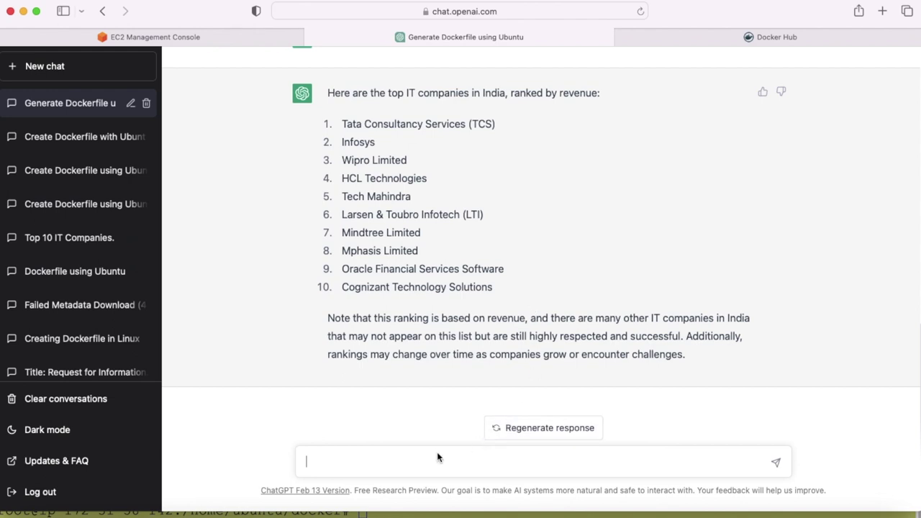
Step: Send ChatGPT 'if a =35, b = 45 and c = (a*b), then what is the value of c?'
text(if a =35, b = 45)
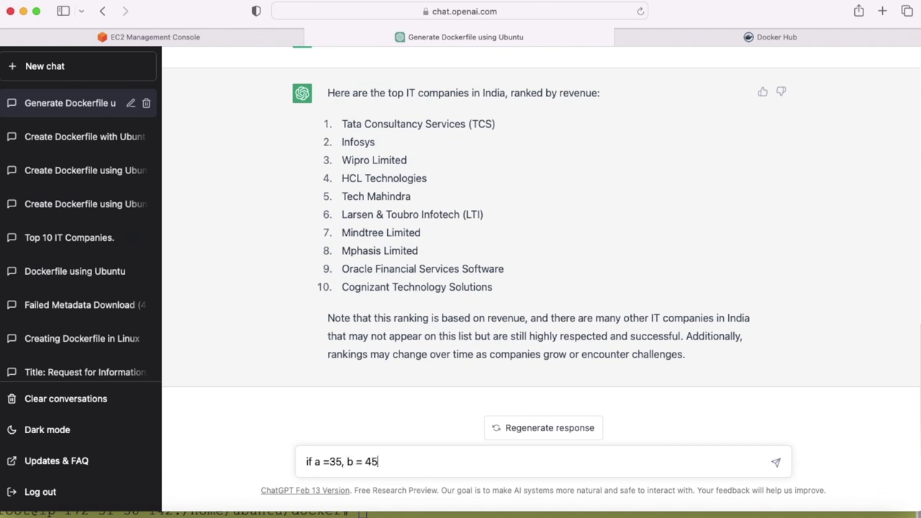
text( and c=)
key(BackSpace)
text(= (a*b), then what)
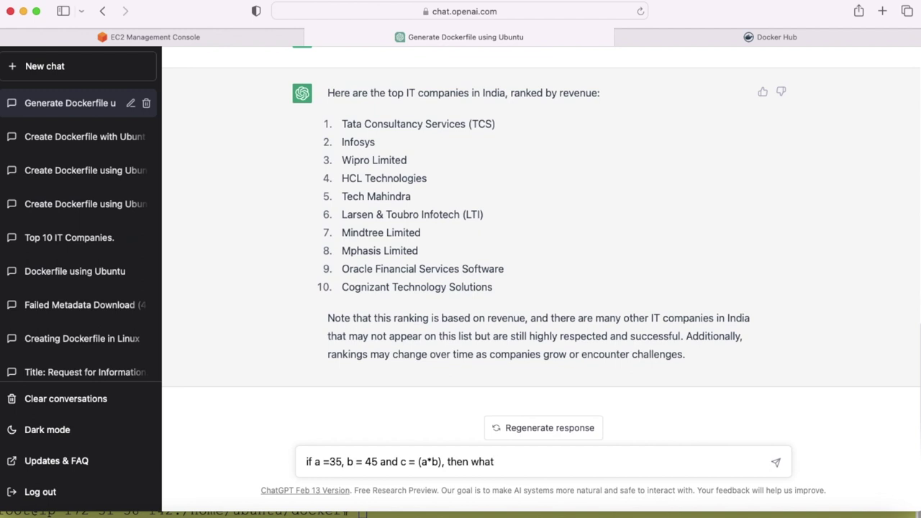
text( is the value of c?)
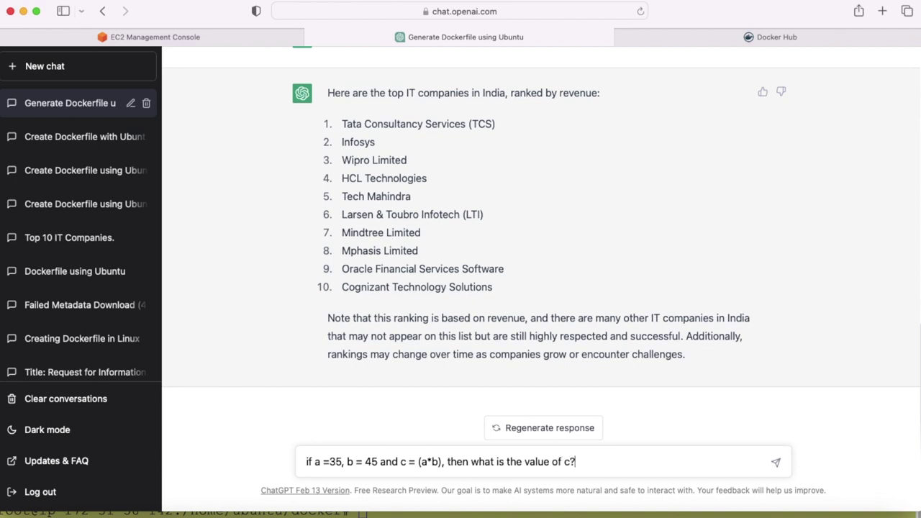
key(Return)
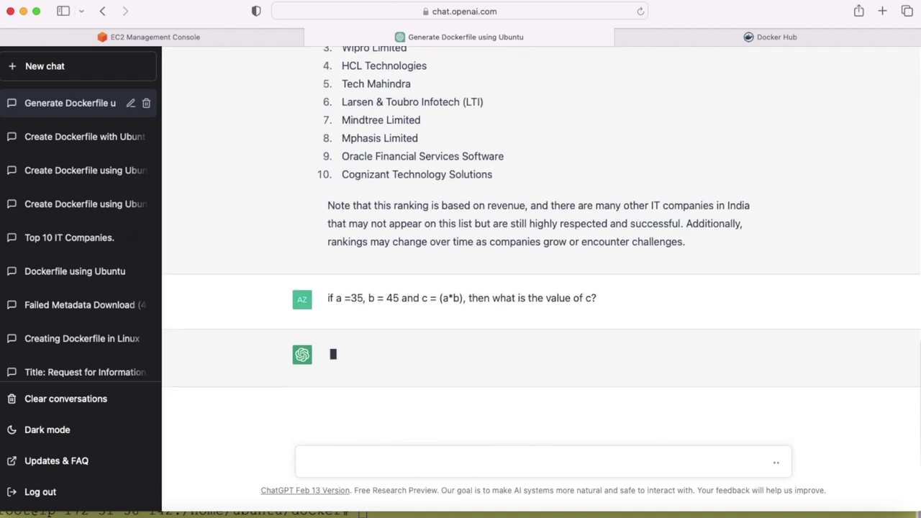